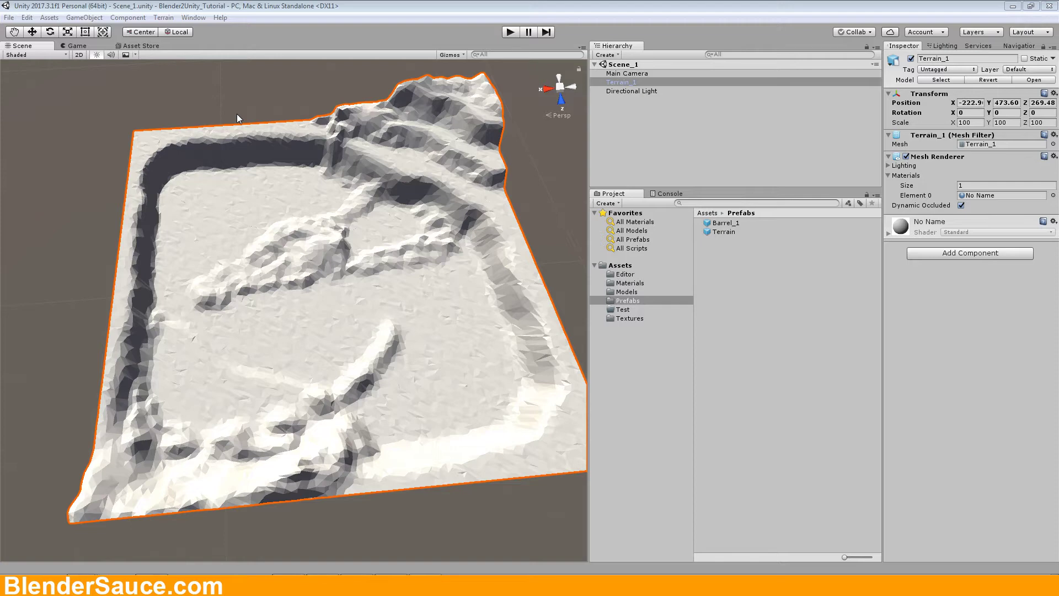
Step: Delete the low-poly Terrain_1 object from the Hierarchy
{"action": "left_click_drag", "start_coordinate": [311, 232], "coordinate": [403, 205], "text": "alt"}
{"action": "left_click", "coordinate": [616, 83]}
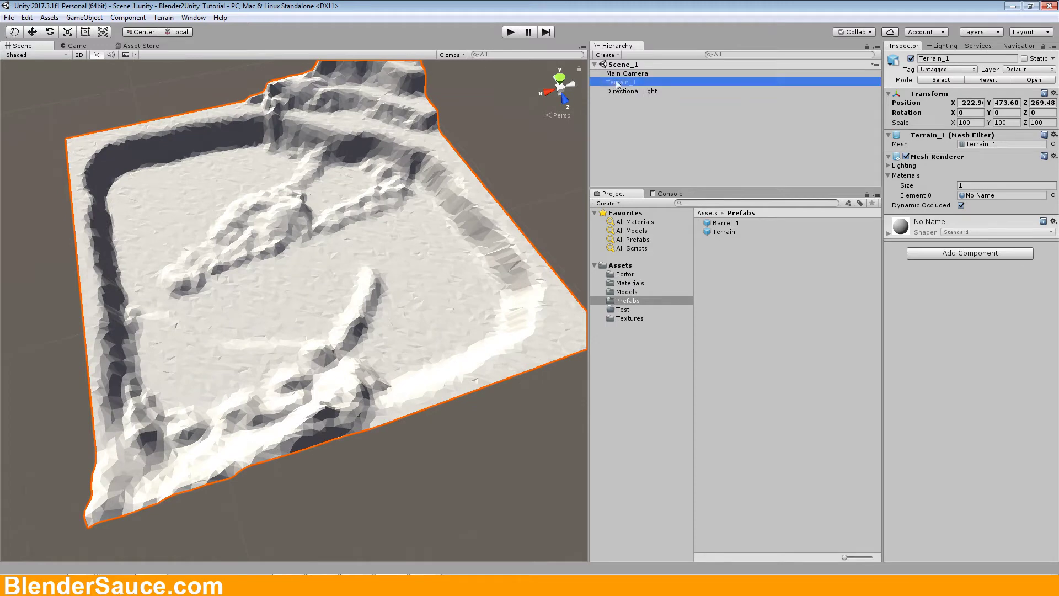
{"action": "key", "text": "Delete"}
Step: Place the Terrain prefab from Assets/Prefabs into the scene and orbit around it
{"action": "left_click", "coordinate": [724, 232]}
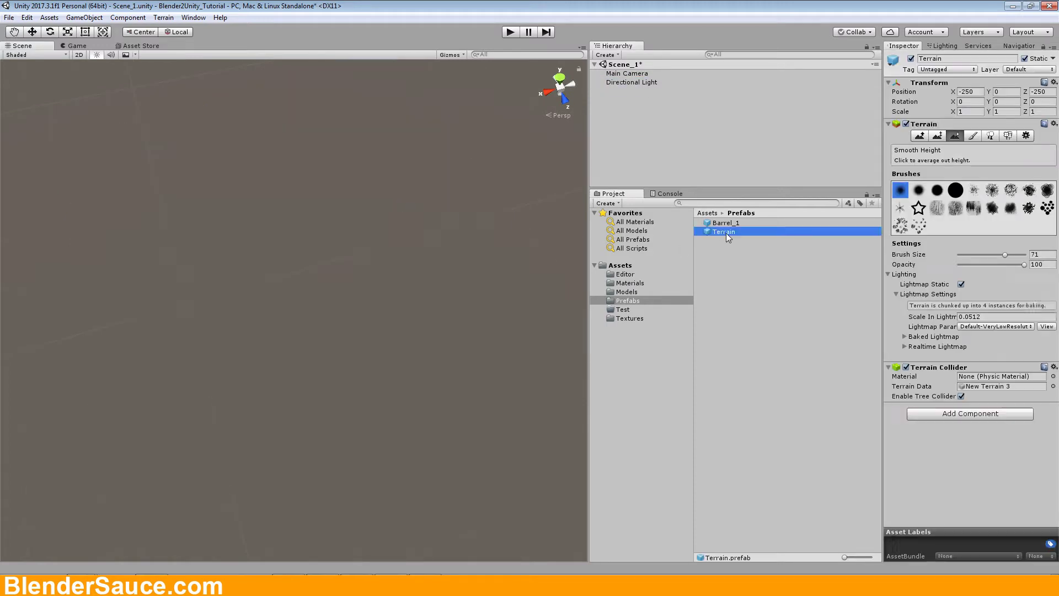
{"action": "left_click_drag", "start_coordinate": [727, 233], "coordinate": [395, 269]}
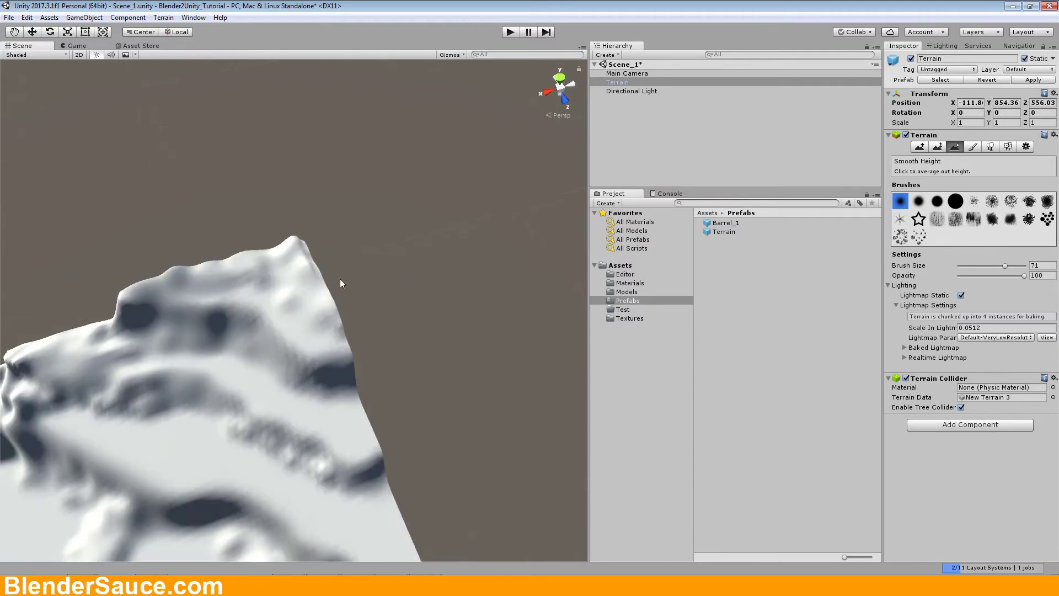
{"action": "left_click_drag", "start_coordinate": [334, 266], "coordinate": [480, 246], "text": "alt"}
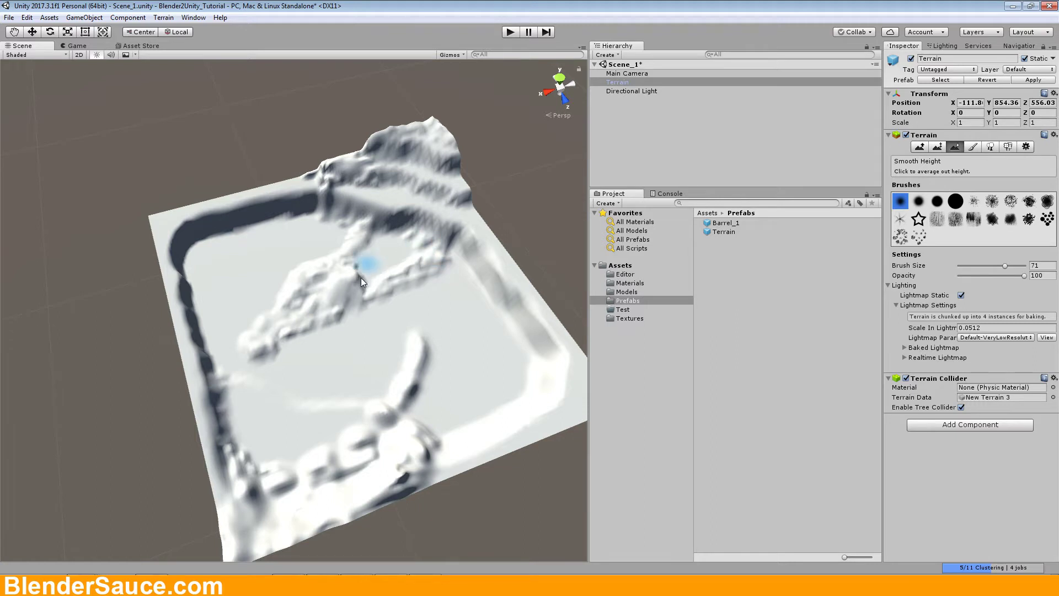
{"action": "left_click_drag", "start_coordinate": [368, 265], "coordinate": [367, 267], "text": "alt"}
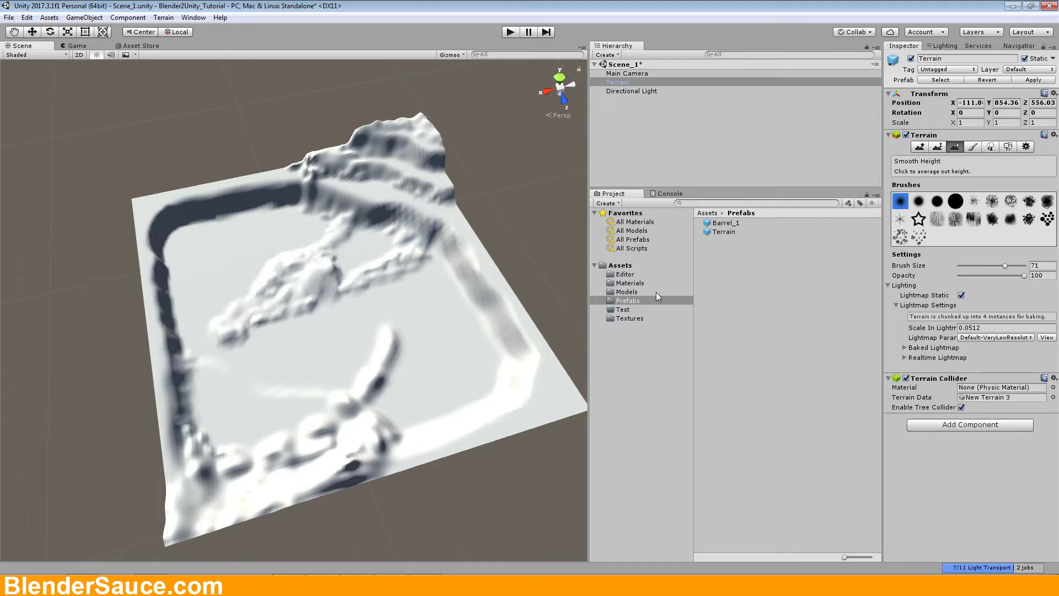
Step: Delete the old ExportTerrain script from the Assets/Editor folder
{"action": "left_click", "coordinate": [626, 275]}
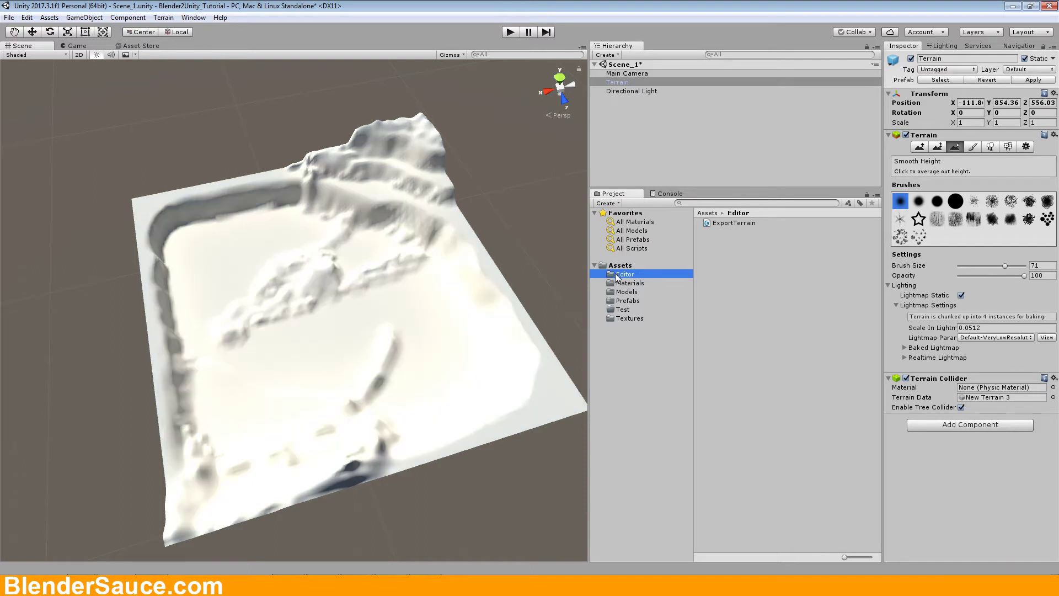
{"action": "left_click", "coordinate": [730, 223]}
{"action": "key", "text": "Delete"}
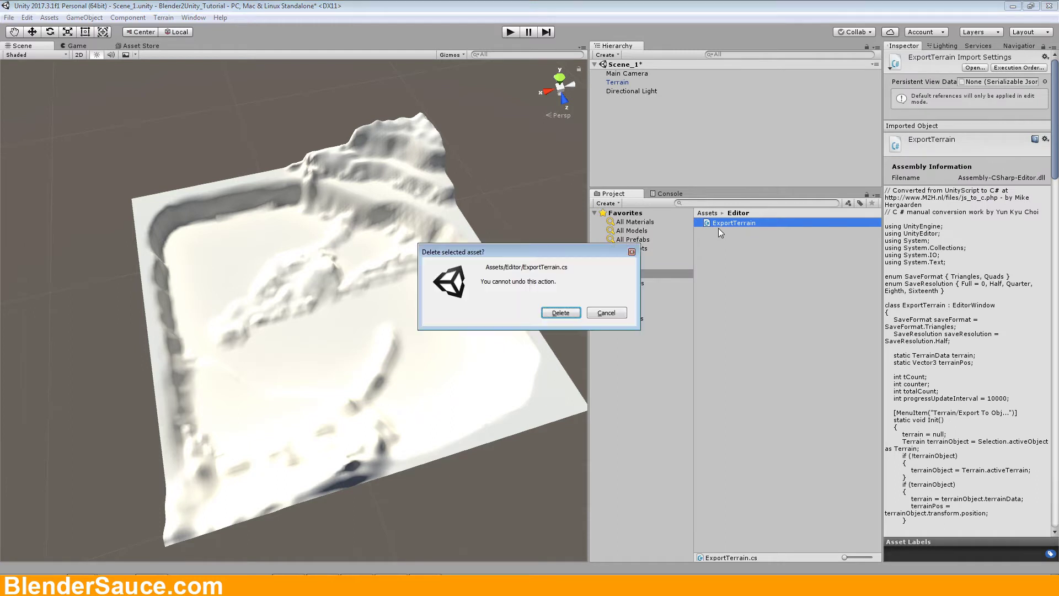
{"action": "key", "text": "Escape"}
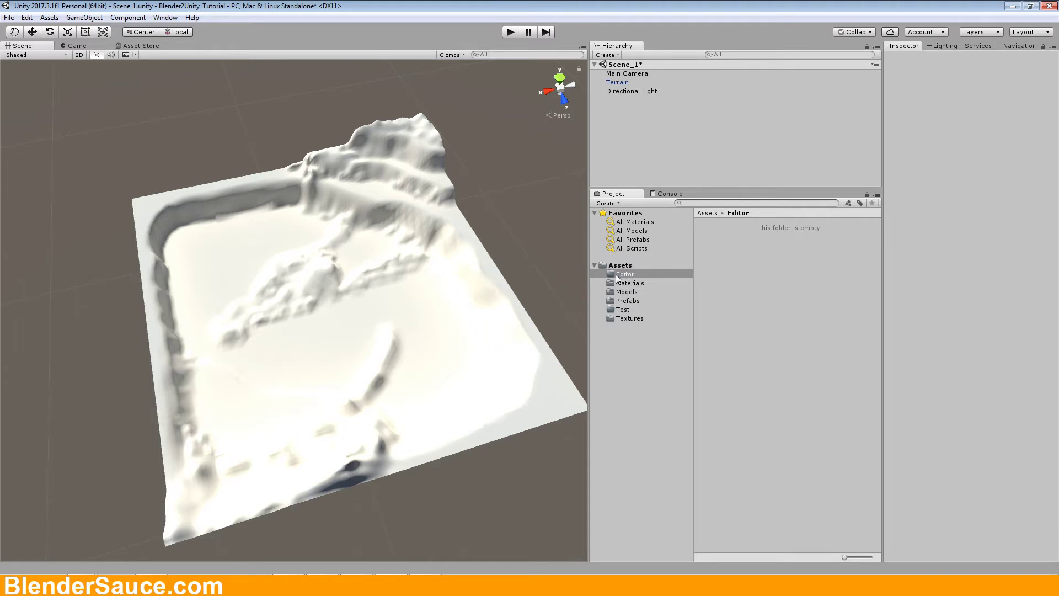
Step: Create a new blank C# script in the Editor folder
{"action": "right_click", "coordinate": [747, 253]}
{"action": "mouse_move", "coordinate": [774, 262]}
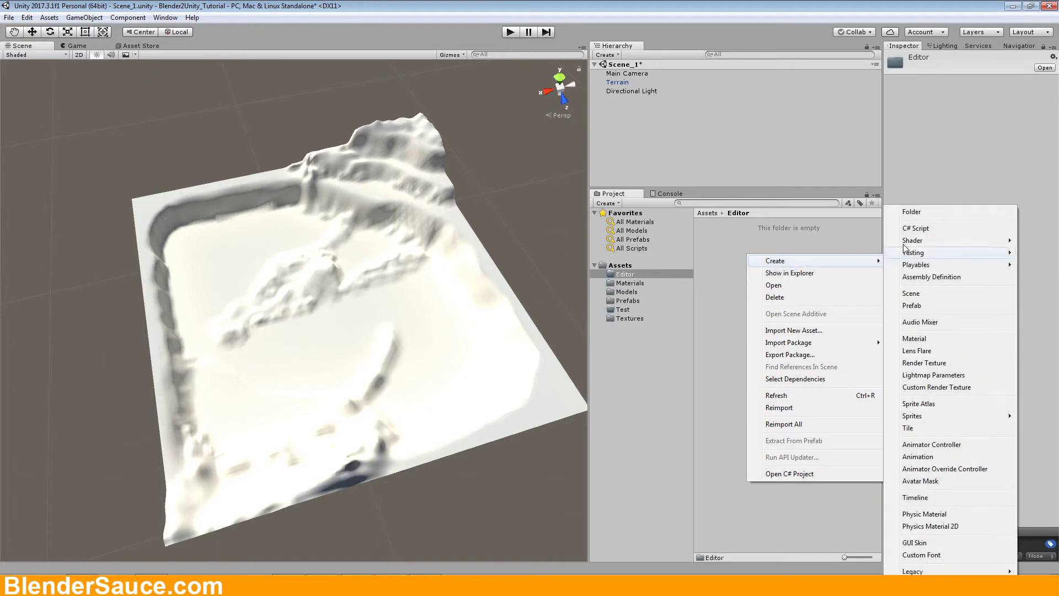
{"action": "left_click", "coordinate": [915, 229]}
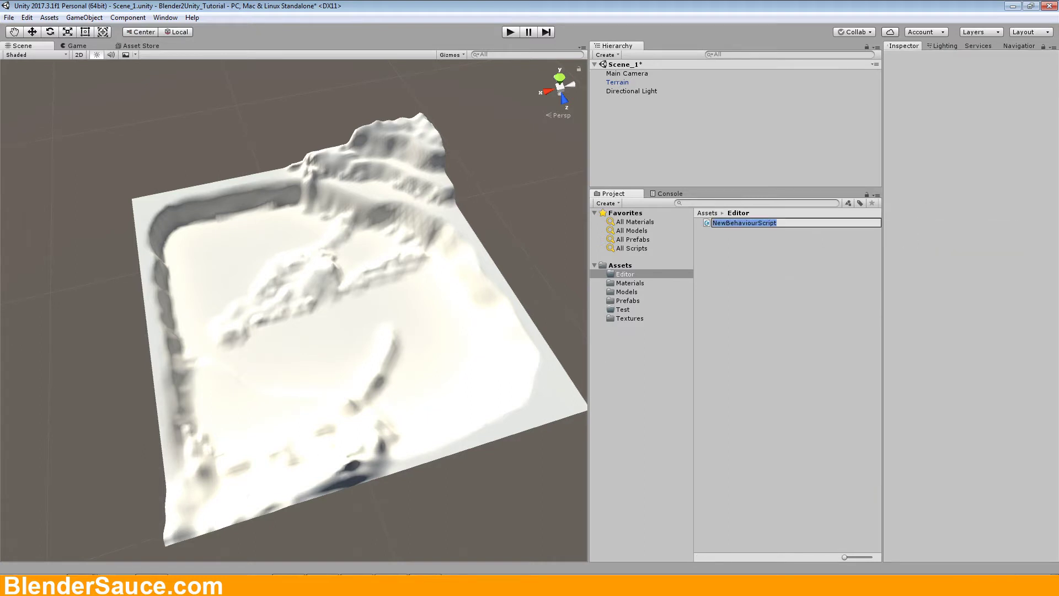
Step: Copy 'ExportTerrain' from the wiki's ExportTerrain.cs heading, then return to Unity
{"action": "mouse_move", "coordinate": [127, 585]}
{"action": "left_click", "coordinate": [122, 558]}
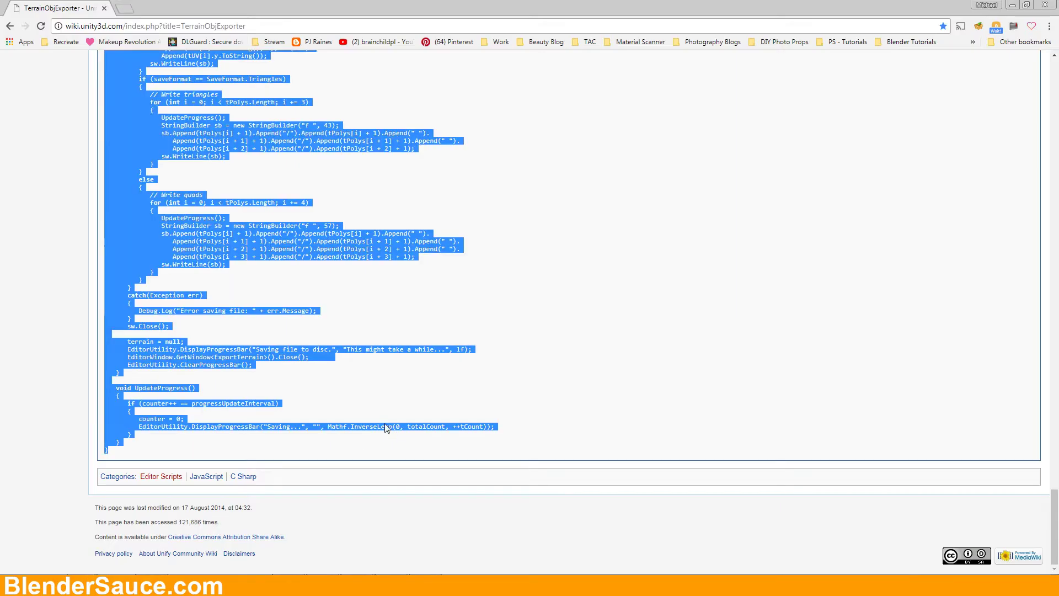
{"action": "scroll", "coordinate": [386, 216], "scroll_direction": "up", "scroll_amount": 5}
{"action": "scroll", "coordinate": [394, 210], "scroll_direction": "up", "scroll_amount": 15}
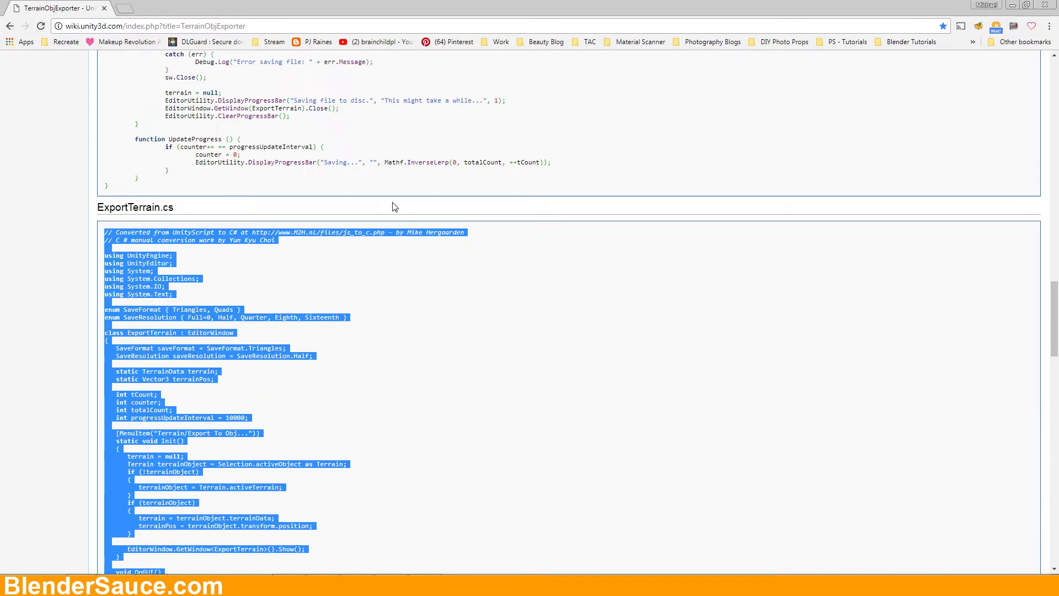
{"action": "left_click", "coordinate": [594, 220]}
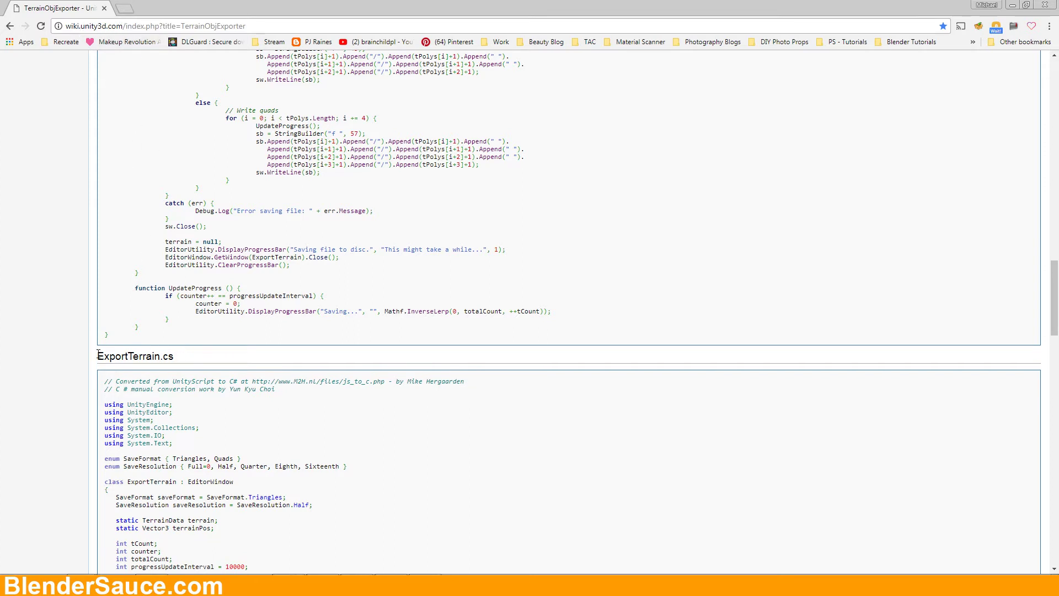
{"action": "left_click_drag", "start_coordinate": [98, 355], "coordinate": [161, 355]}
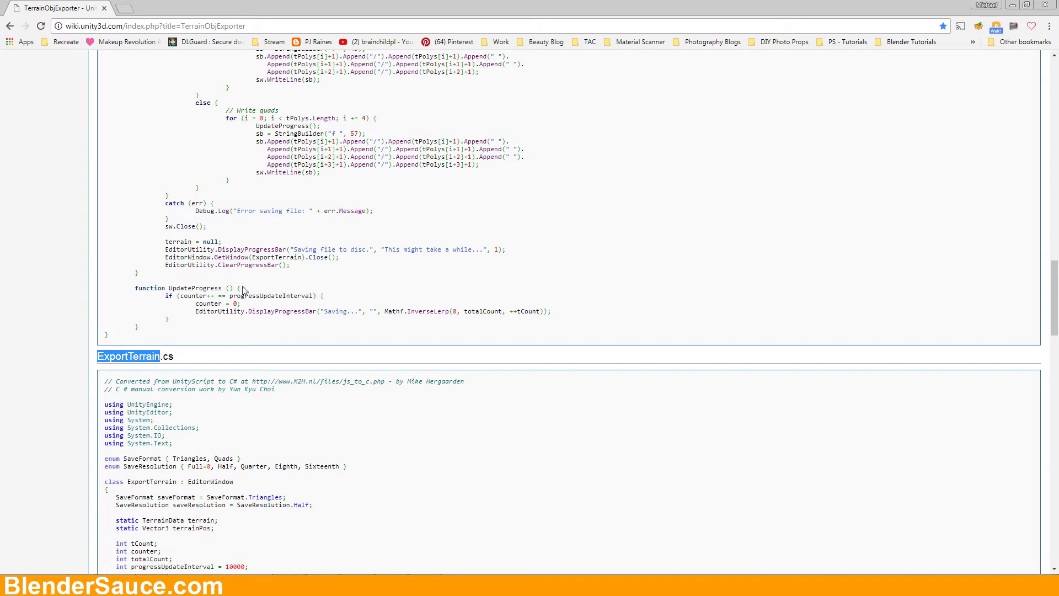
{"action": "scroll", "coordinate": [174, 328], "scroll_direction": "down", "scroll_amount": 2}
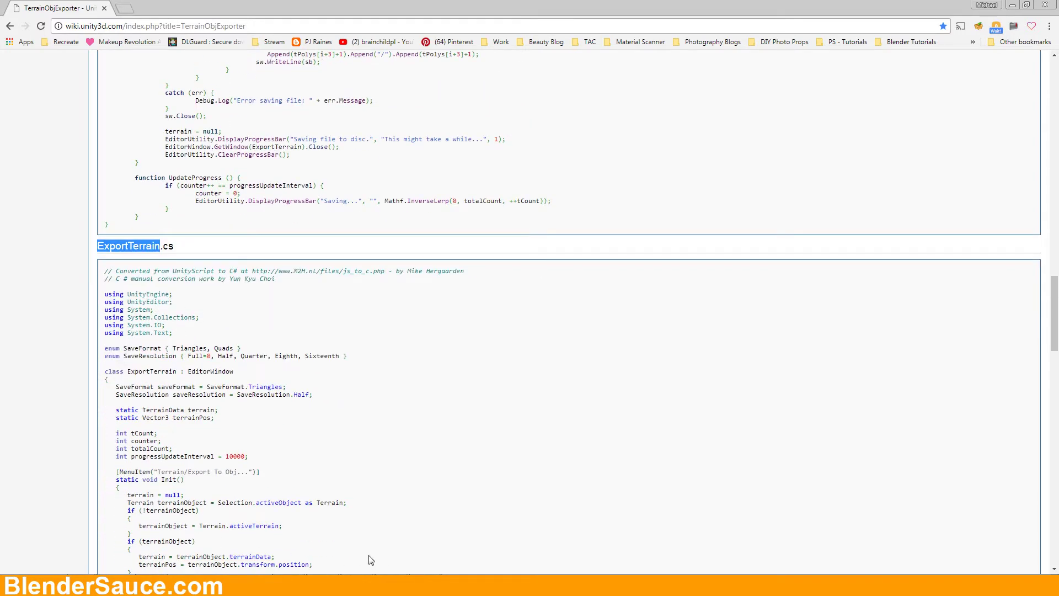
{"action": "key", "text": "alt+Tab"}
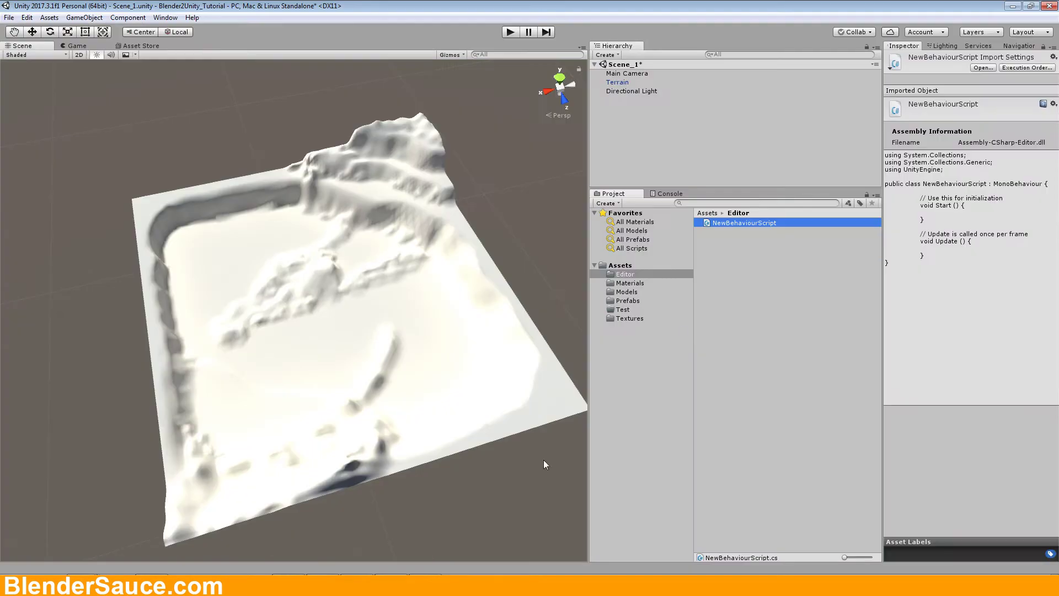
Step: Delete the NewBehaviourScript asset from the Editor folder
{"action": "right_click", "coordinate": [724, 223]}
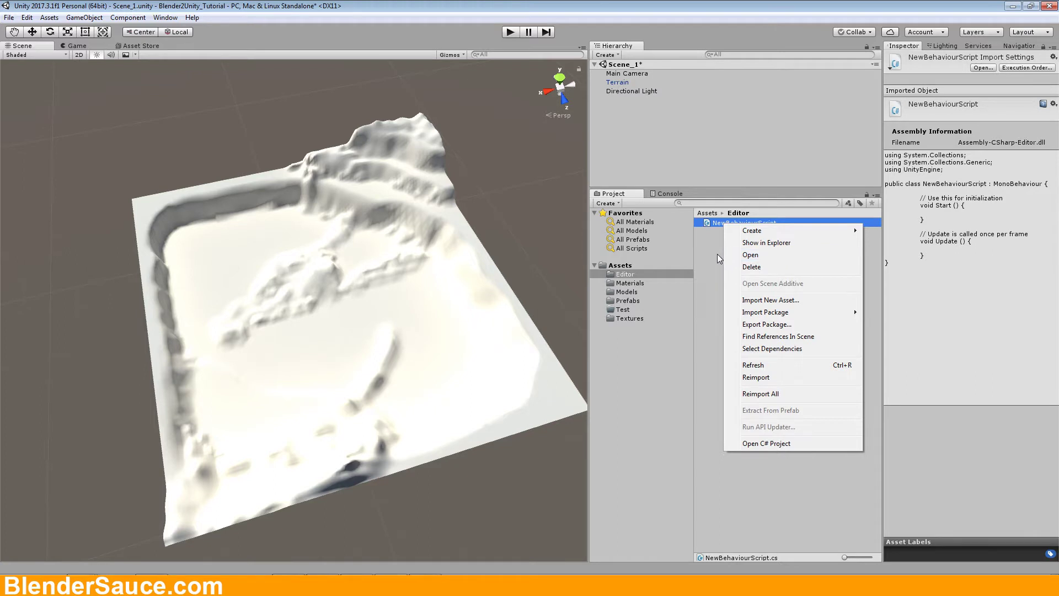
{"action": "left_click", "coordinate": [710, 244]}
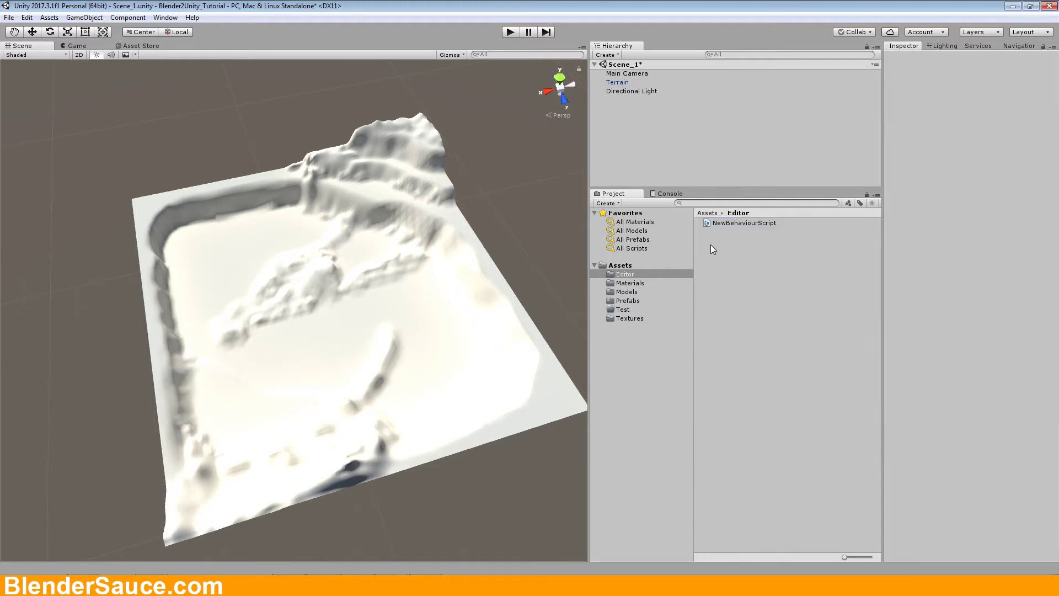
{"action": "left_click", "coordinate": [721, 222]}
{"action": "key", "text": "Delete"}
{"action": "left_click", "coordinate": [559, 313]}
Step: Create a new C# script in the Editor folder named ExportTerrain
{"action": "right_click", "coordinate": [742, 249]}
{"action": "mouse_move", "coordinate": [789, 256]}
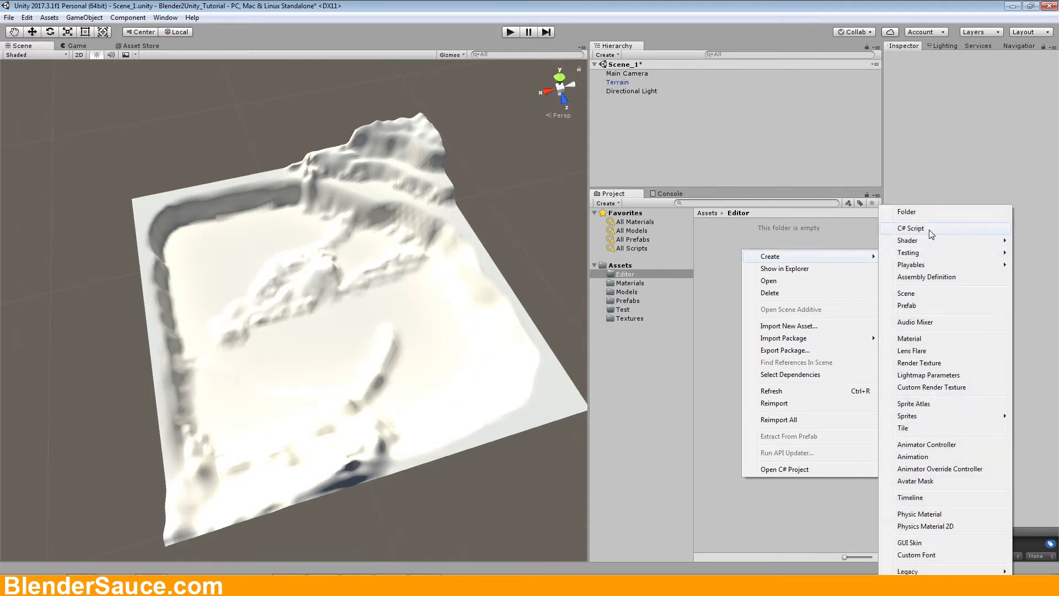
{"action": "left_click", "coordinate": [910, 228]}
{"action": "type", "text": "ExportTerrain"}
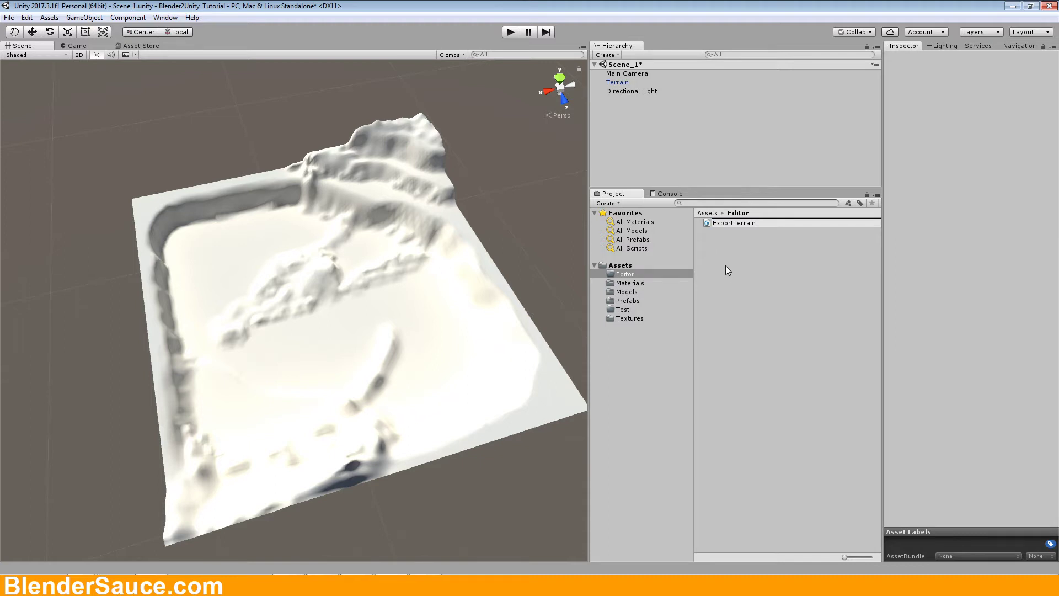
{"action": "key", "text": "Return"}
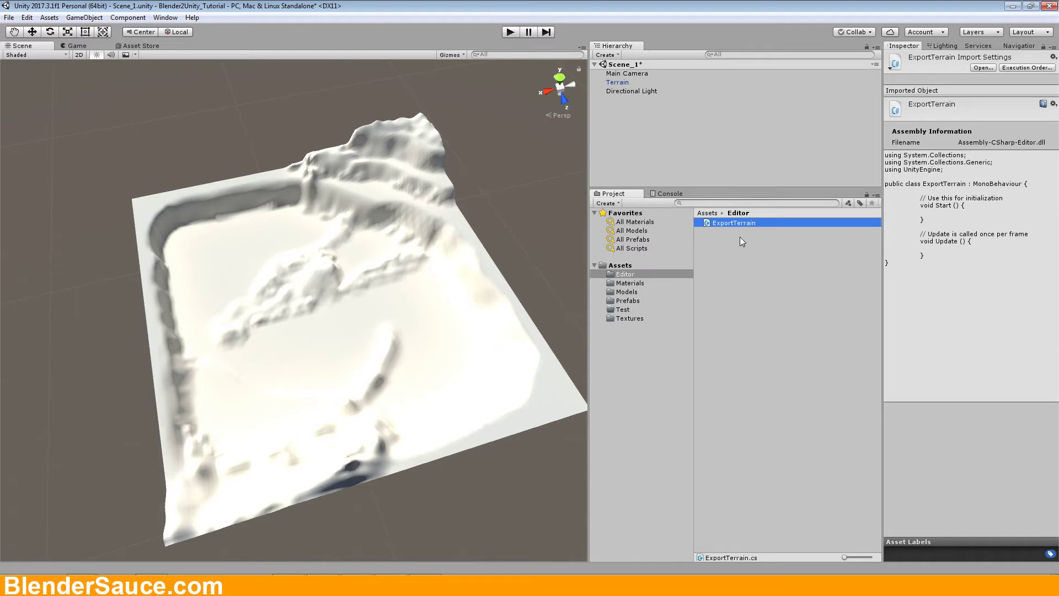
Step: Open ExportTerrain in Visual Studio, then bring the TerrainObjExporter wiki page back up
{"action": "double_click", "coordinate": [707, 222]}
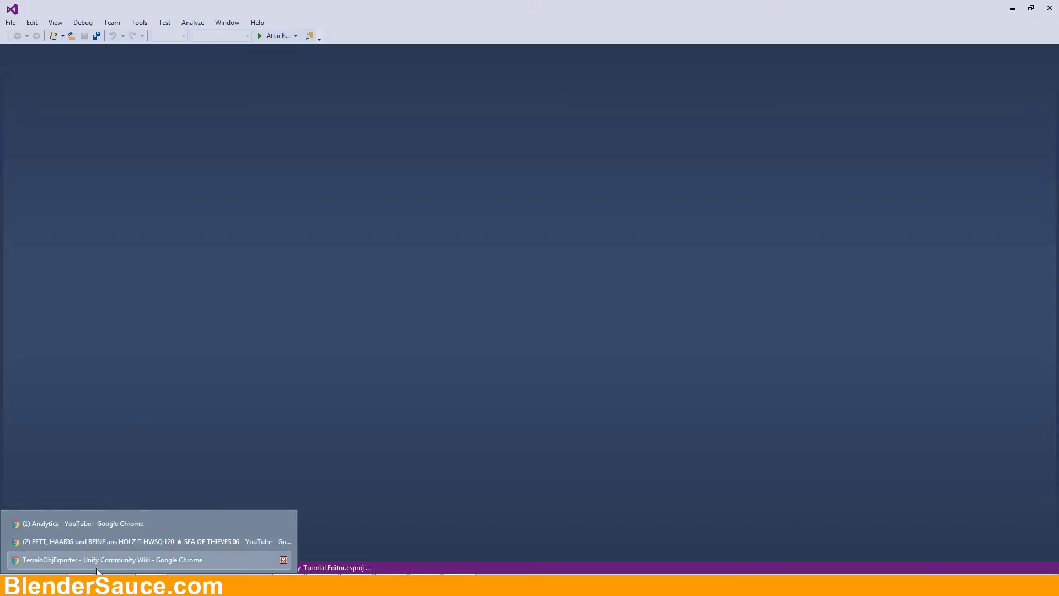
{"action": "left_click", "coordinate": [95, 555]}
{"action": "left_click", "coordinate": [148, 297]}
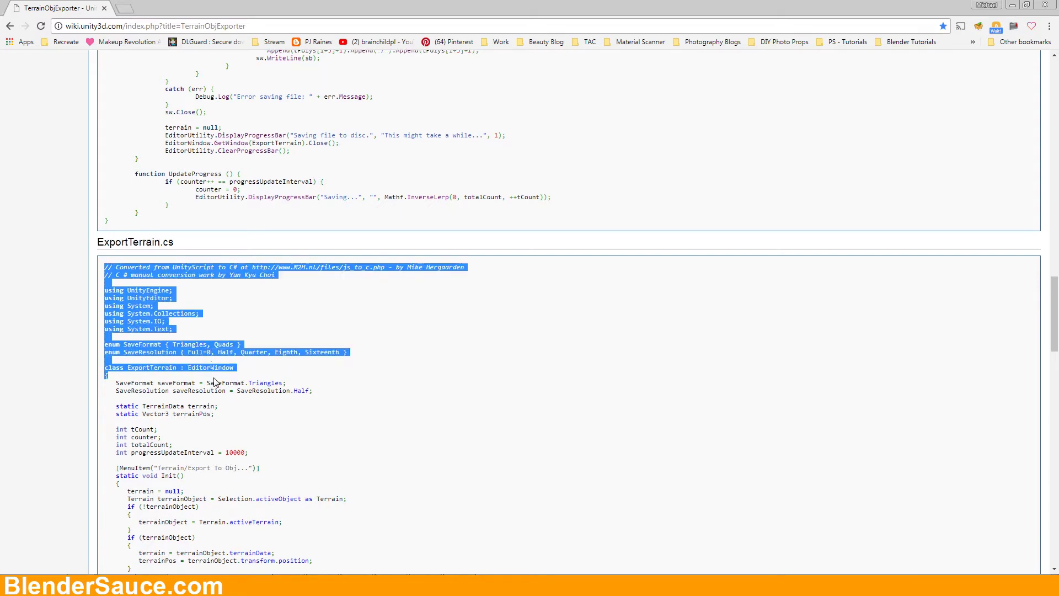
Step: Copy the entire ExportTerrain.cs code block from the wiki and switch to Visual Studio
{"action": "scroll", "coordinate": [237, 391], "scroll_direction": "down", "scroll_amount": 20}
{"action": "left_click_drag", "start_coordinate": [215, 383], "coordinate": [110, 453]}
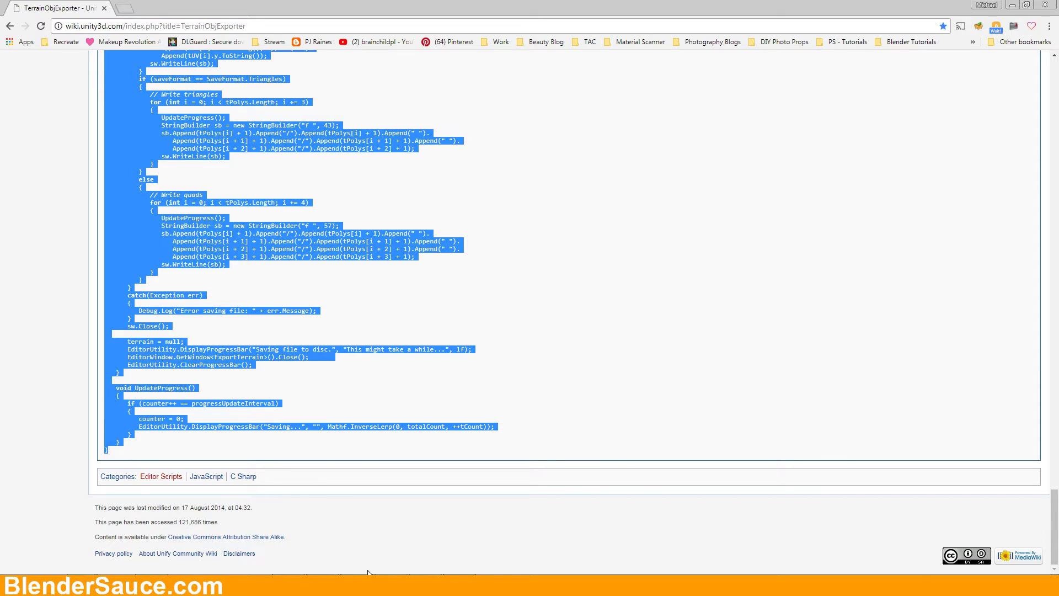
{"action": "key", "text": "alt+Tab"}
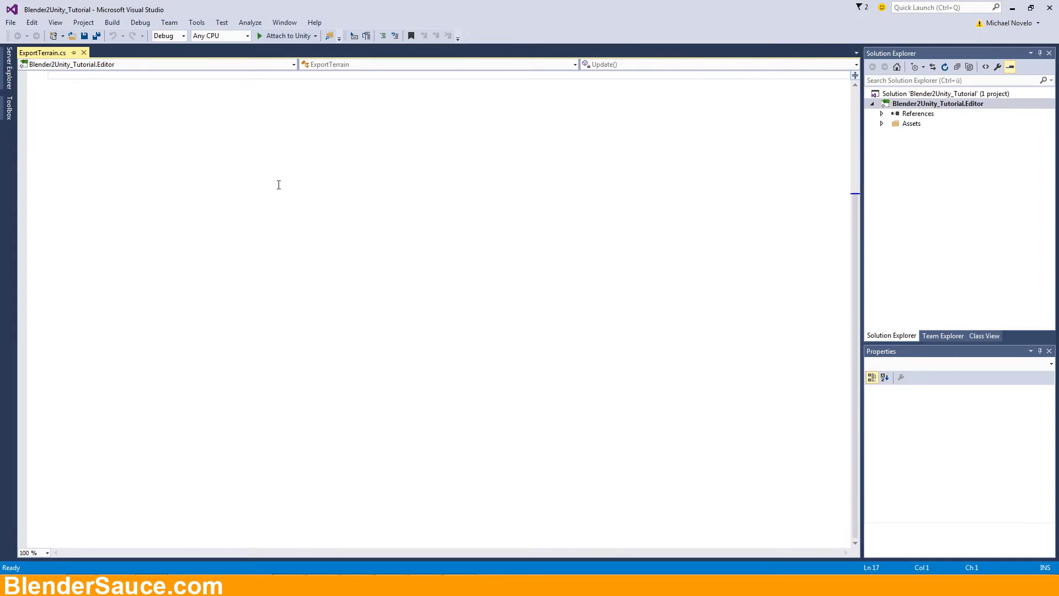
Step: Replace ExportTerrain.cs's template code with the pasted wiki exporter code and save it
{"action": "left_click_drag", "start_coordinate": [79, 216], "coordinate": [47, 75]}
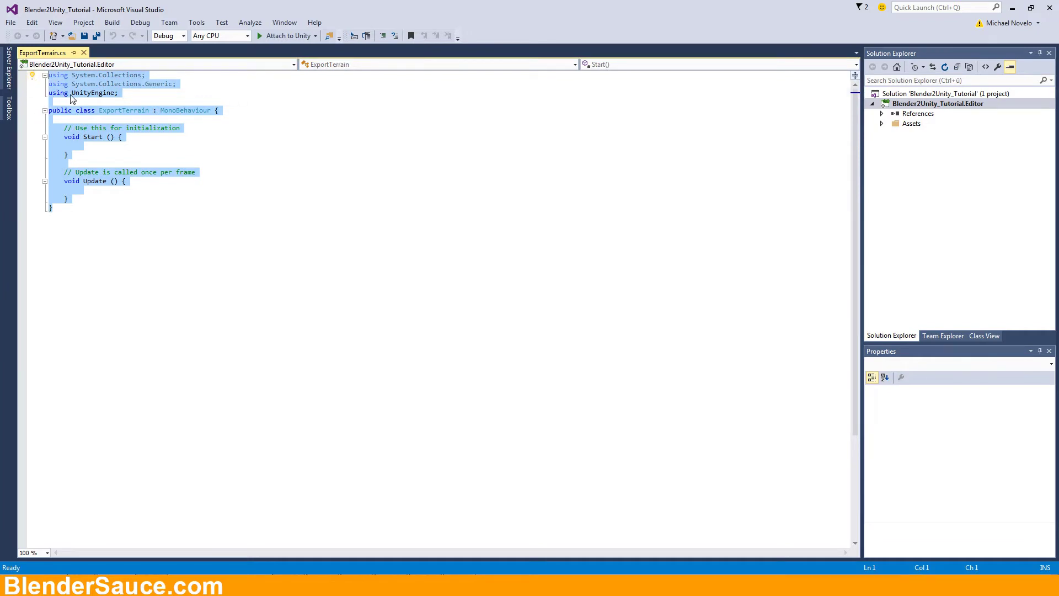
{"action": "key", "text": "ctrl+v"}
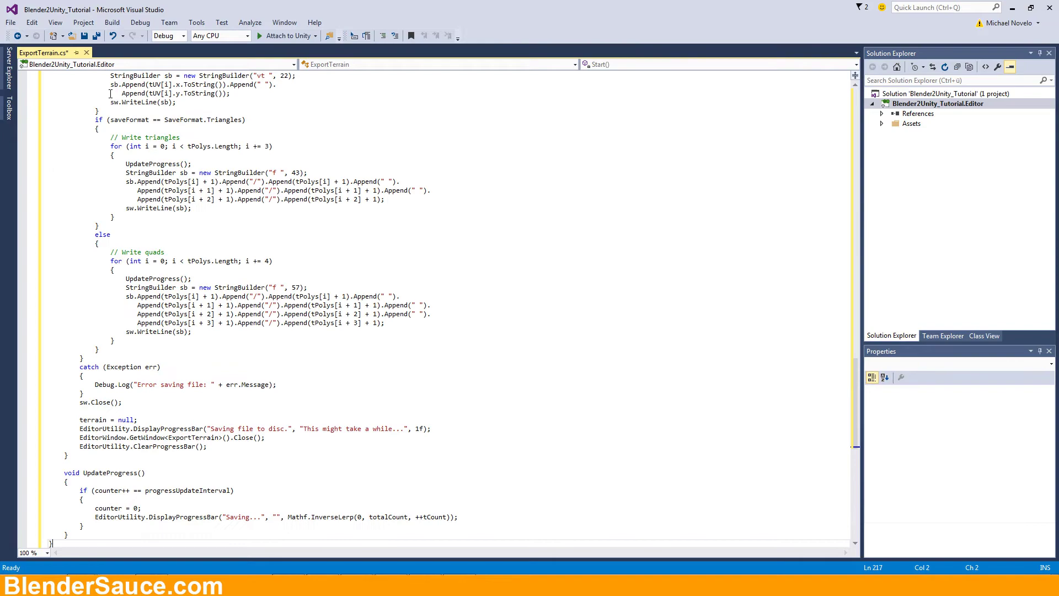
{"action": "scroll", "coordinate": [229, 176], "scroll_direction": "up", "scroll_amount": 15}
{"action": "scroll", "coordinate": [230, 176], "scroll_direction": "up", "scroll_amount": 20}
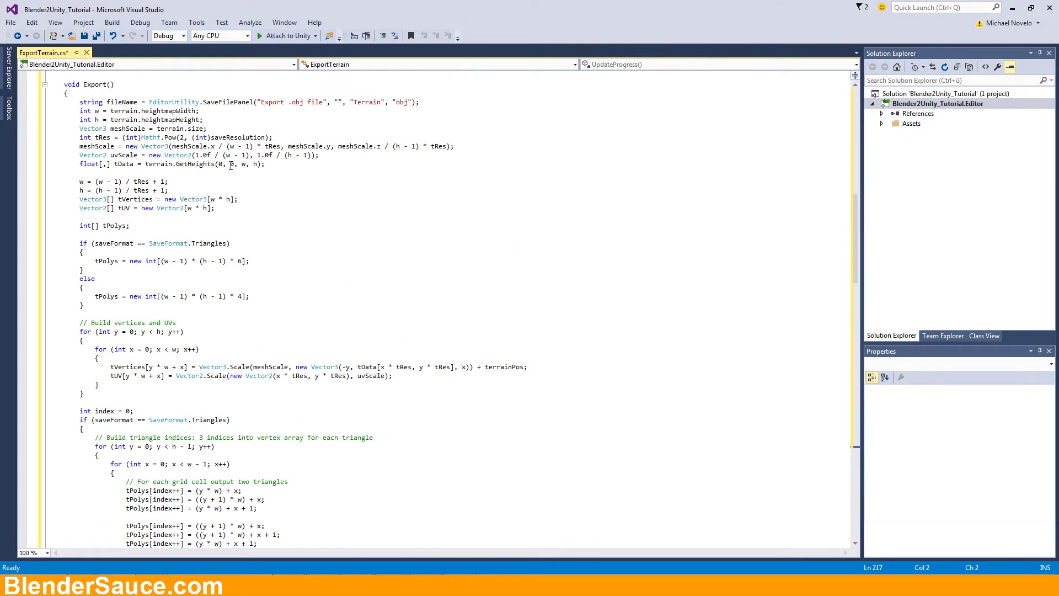
{"action": "scroll", "coordinate": [232, 166], "scroll_direction": "up", "scroll_amount": 3}
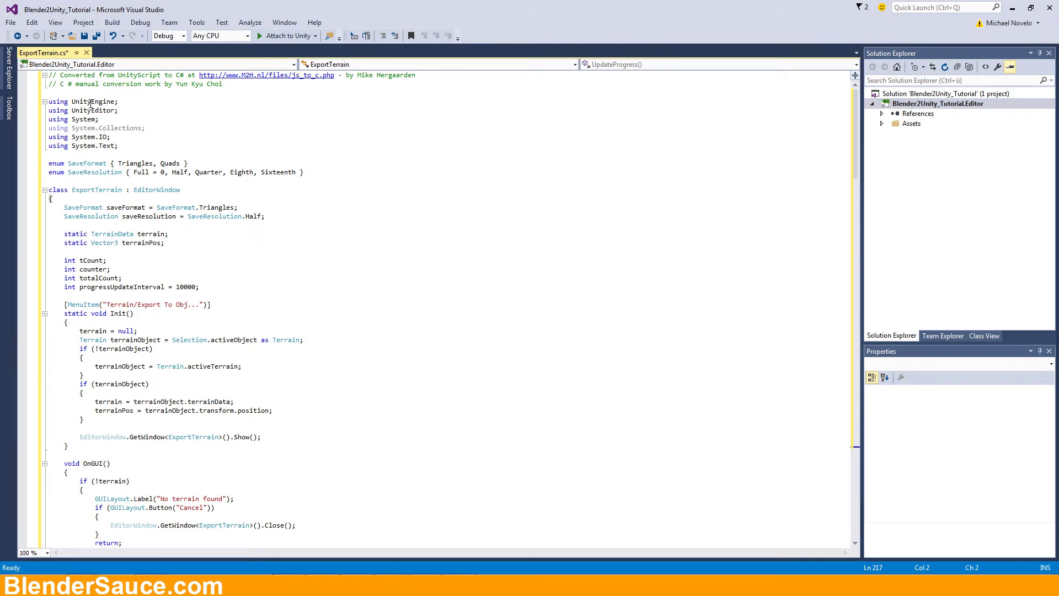
{"action": "key", "text": "ctrl+s"}
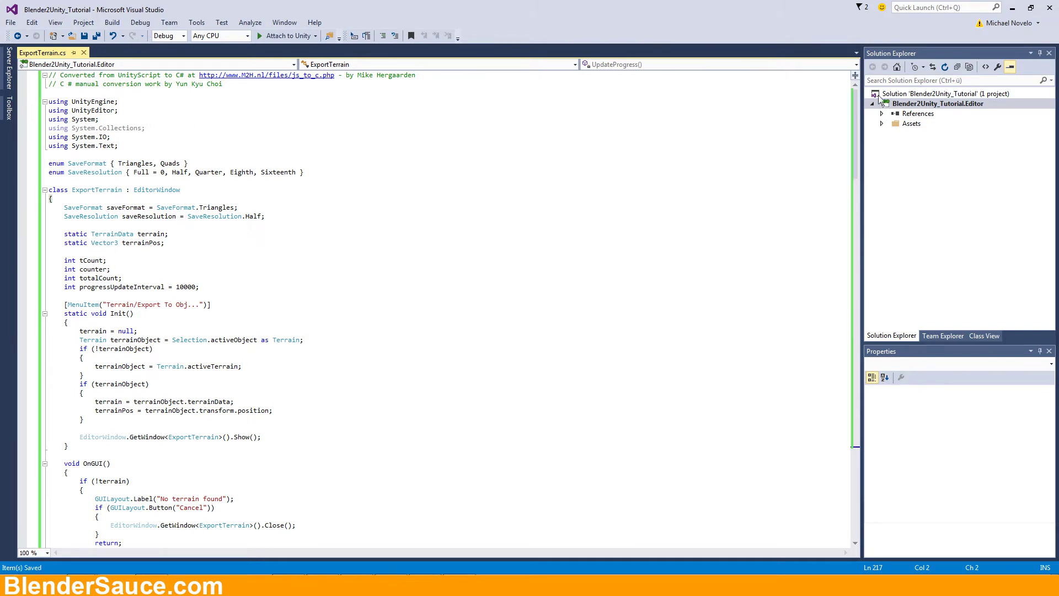
Step: Switch from the wiki page back to the Unity editor
{"action": "key", "text": "alt+Tab"}
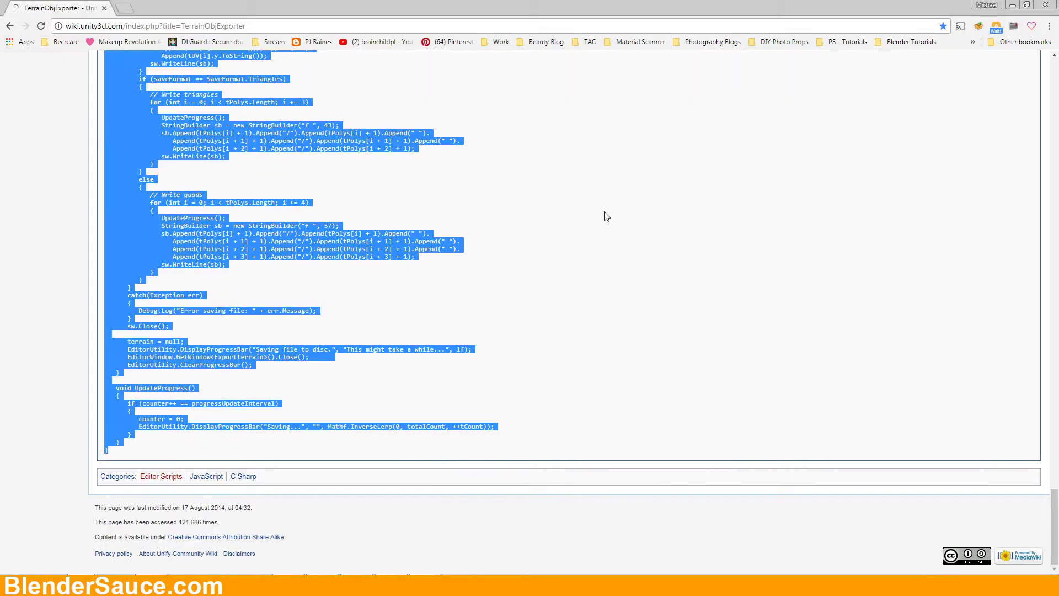
{"action": "key", "text": "alt+Tab"}
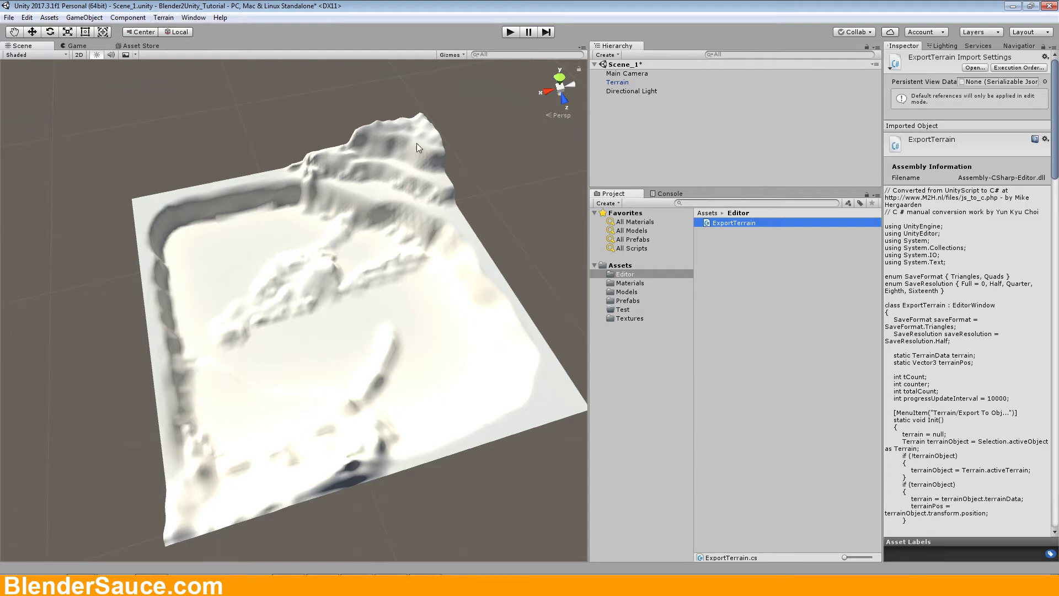
Step: Select the Terrain object and open Terrain > Export To Obj from the menu bar
{"action": "left_click", "coordinate": [160, 20]}
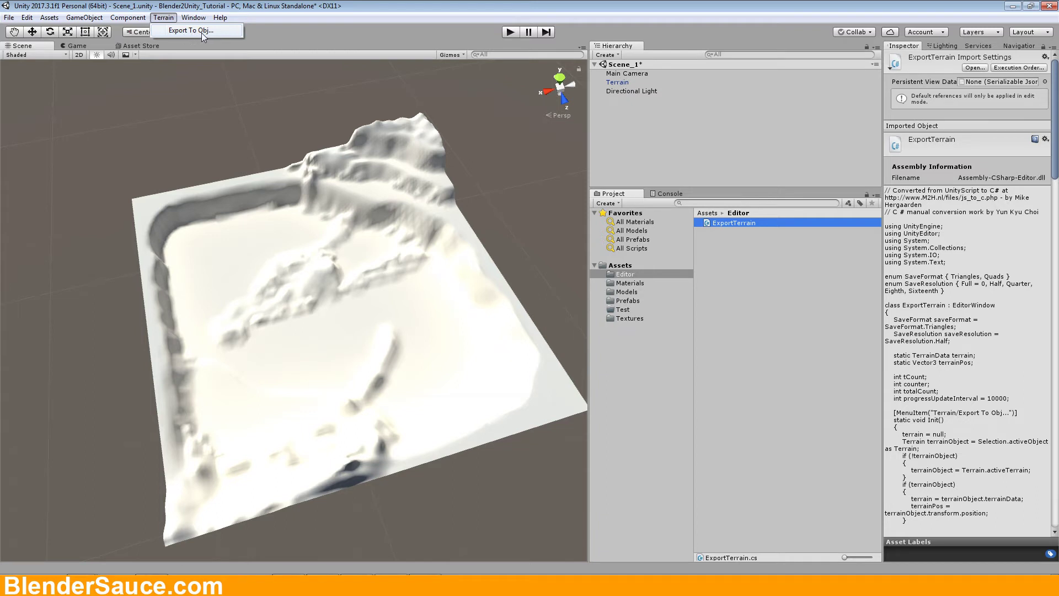
{"action": "left_click", "coordinate": [456, 40]}
{"action": "left_click", "coordinate": [618, 83]}
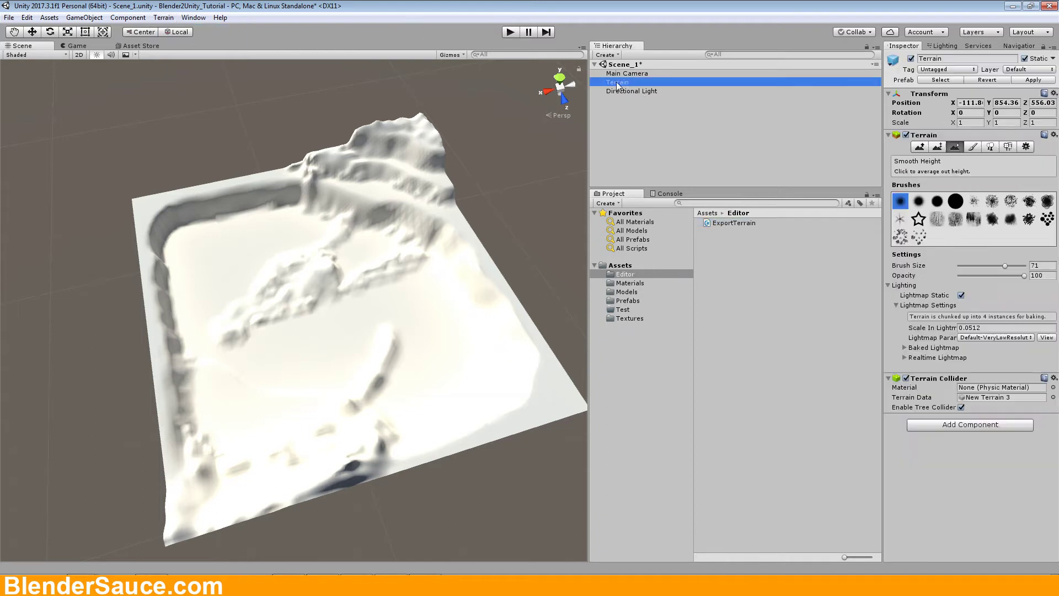
{"action": "left_click", "coordinate": [164, 19]}
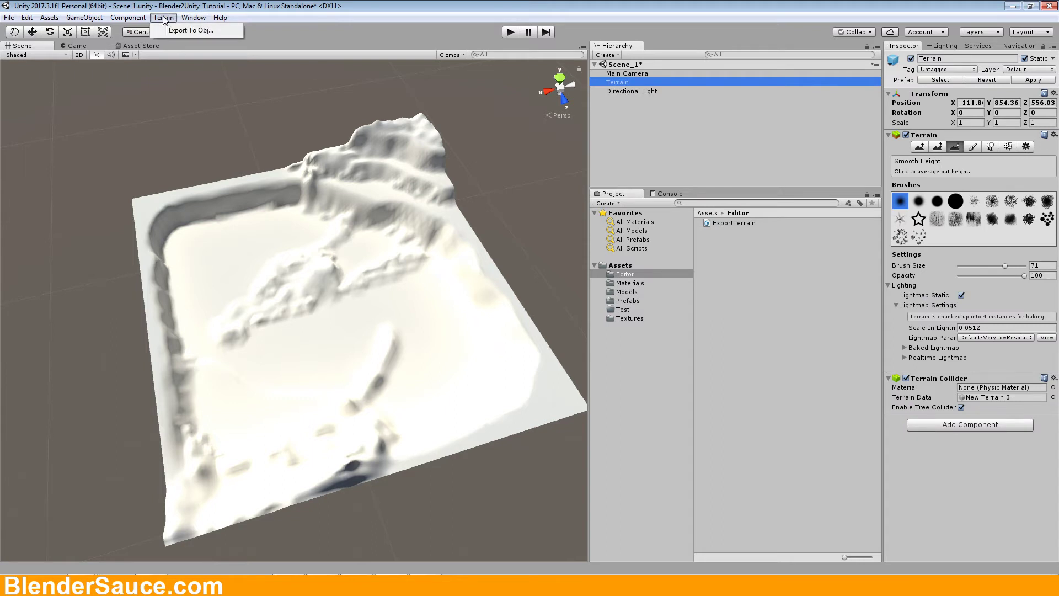
{"action": "left_click", "coordinate": [174, 31]}
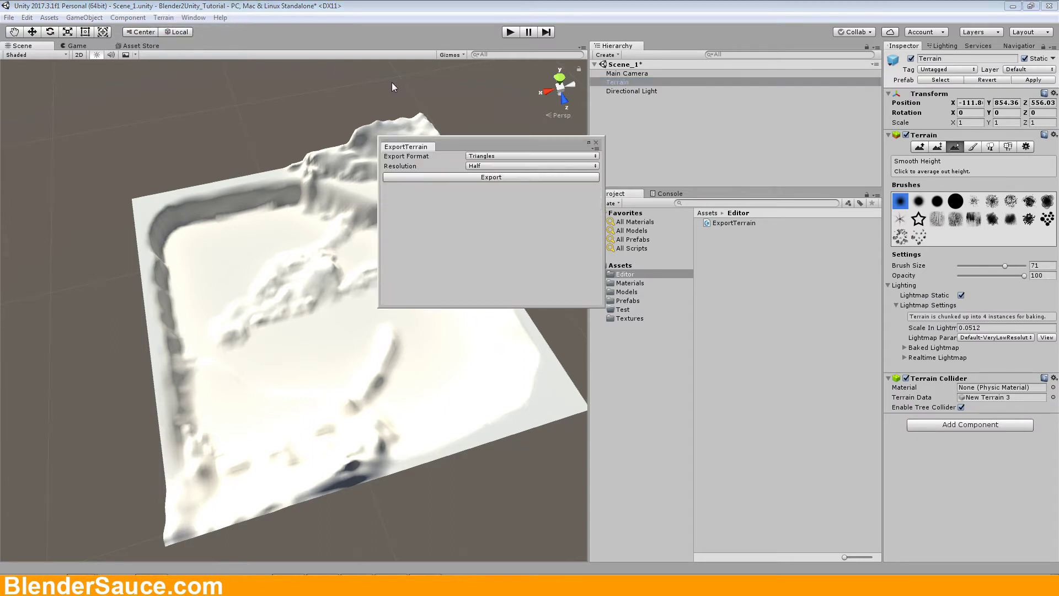
{"action": "left_click", "coordinate": [501, 157]}
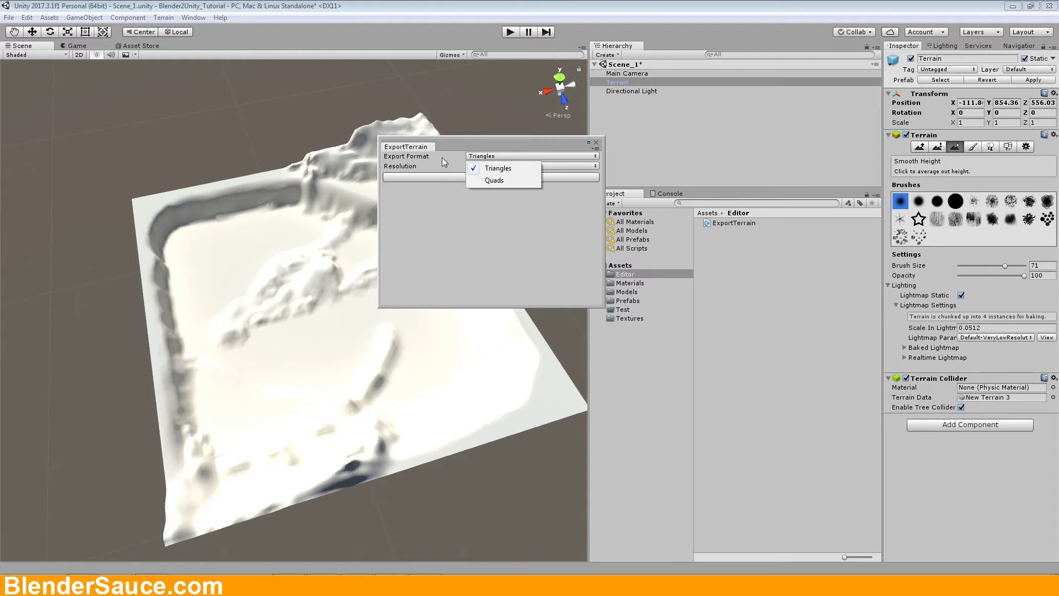
{"action": "left_click", "coordinate": [503, 168]}
{"action": "left_click", "coordinate": [490, 167]}
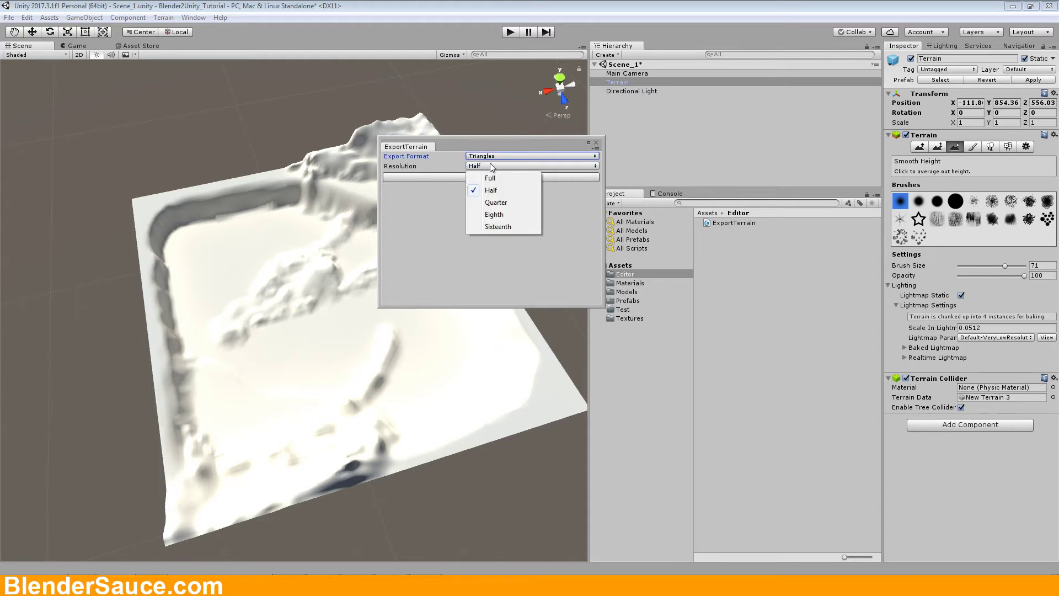
{"action": "left_click", "coordinate": [499, 192]}
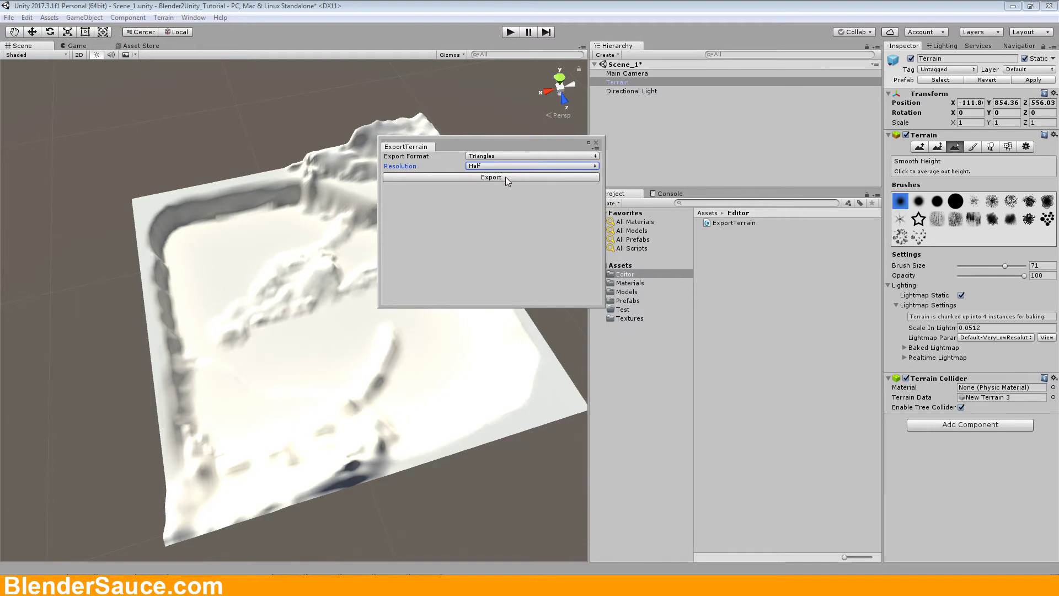
Step: Export the terrain as Terrain_1.obj into Assets, overwriting the existing file
{"action": "left_click", "coordinate": [506, 177]}
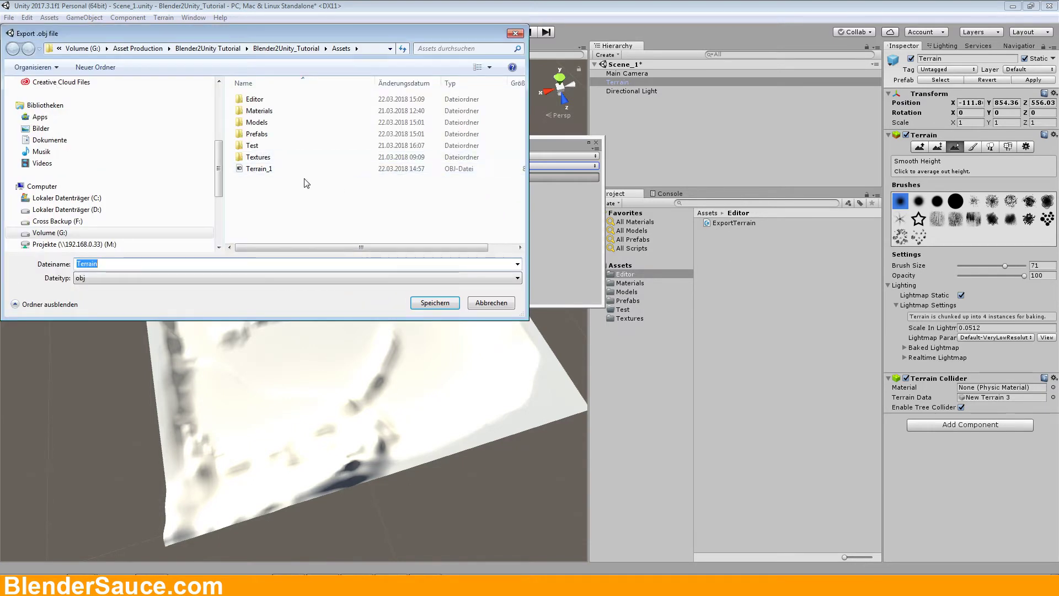
{"action": "left_click", "coordinate": [251, 169]}
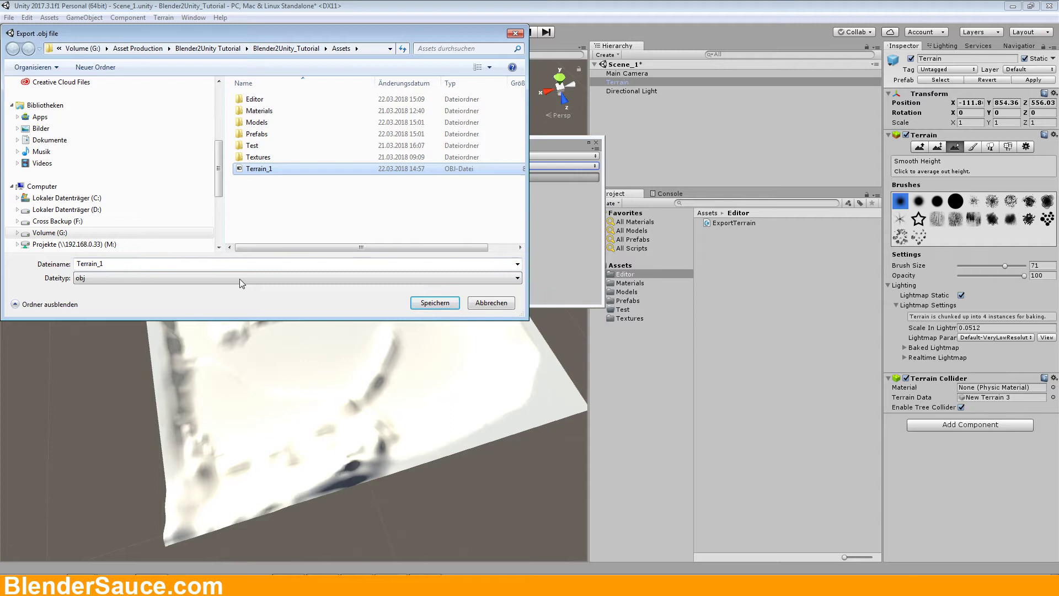
{"action": "left_click", "coordinate": [447, 304]}
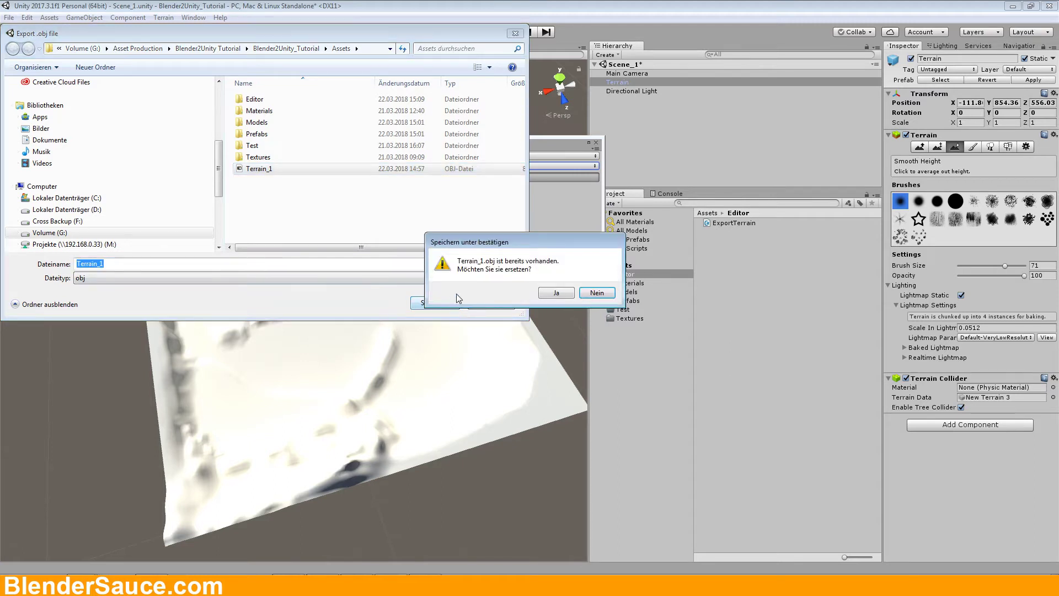
{"action": "left_click", "coordinate": [557, 292]}
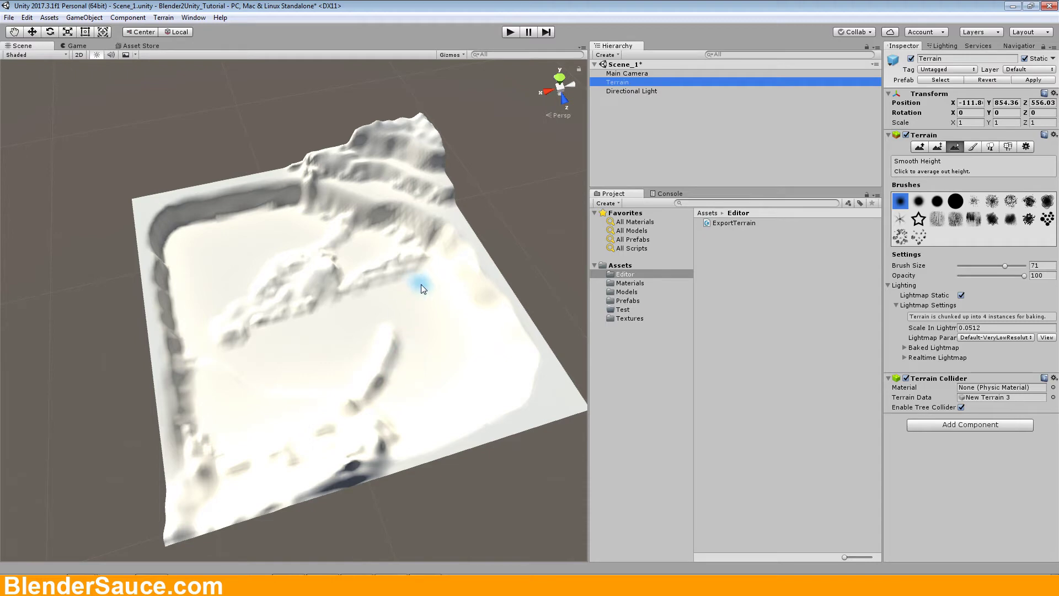
Step: In Blender, import Terrain_1.obj from the project's Assets folder as a Wavefront OBJ
{"action": "key", "text": "alt+Tab"}
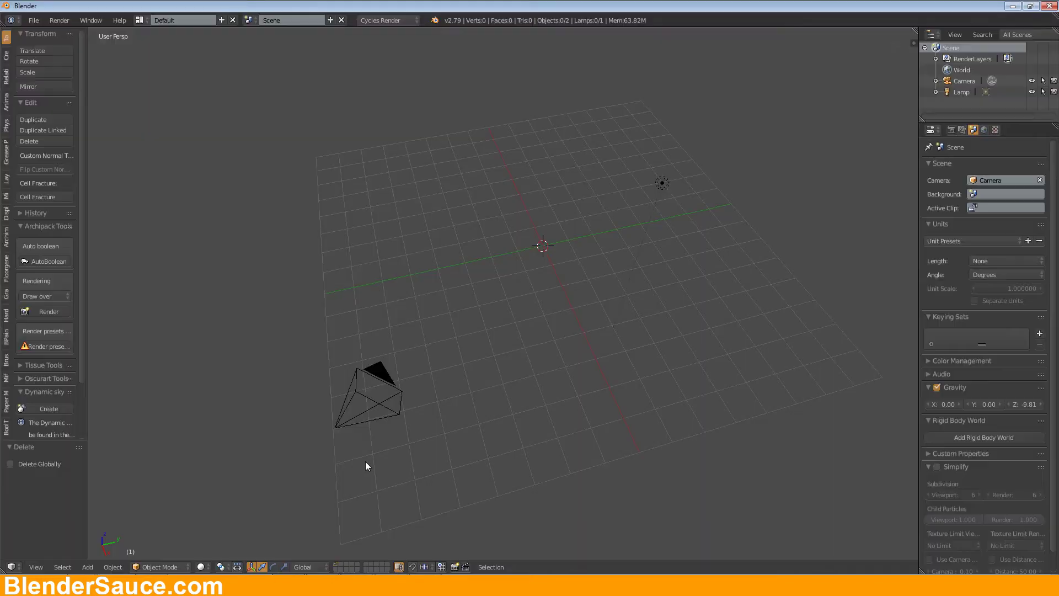
{"action": "left_click", "coordinate": [34, 20]}
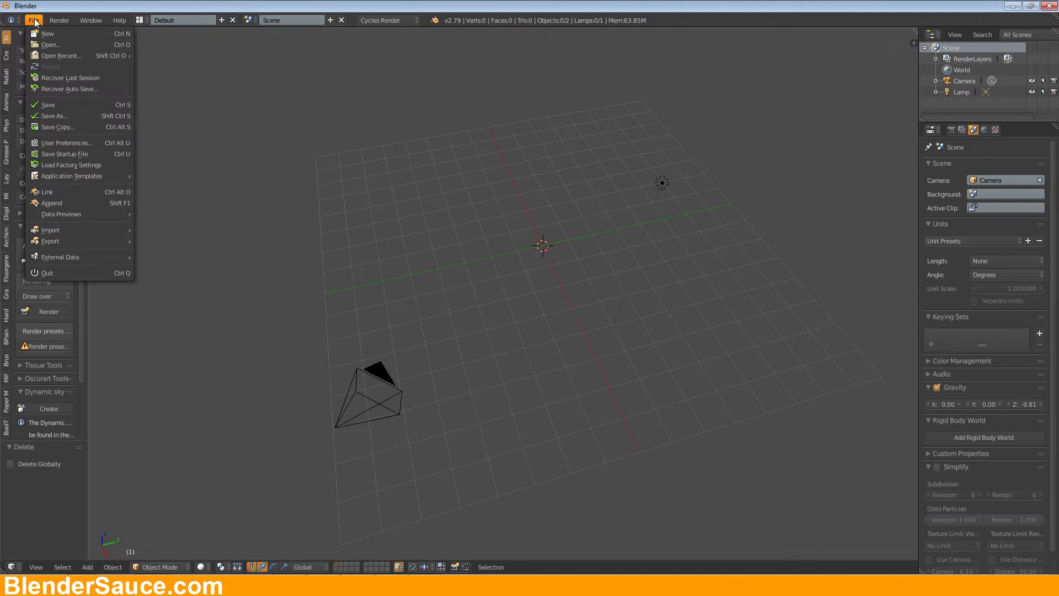
{"action": "mouse_move", "coordinate": [97, 233]}
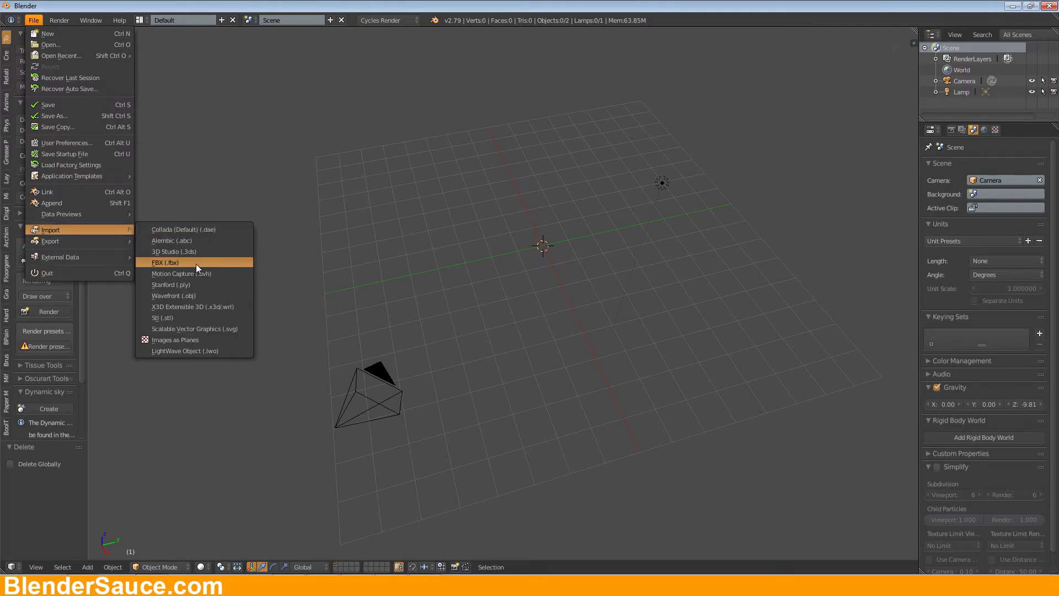
{"action": "left_click", "coordinate": [204, 294]}
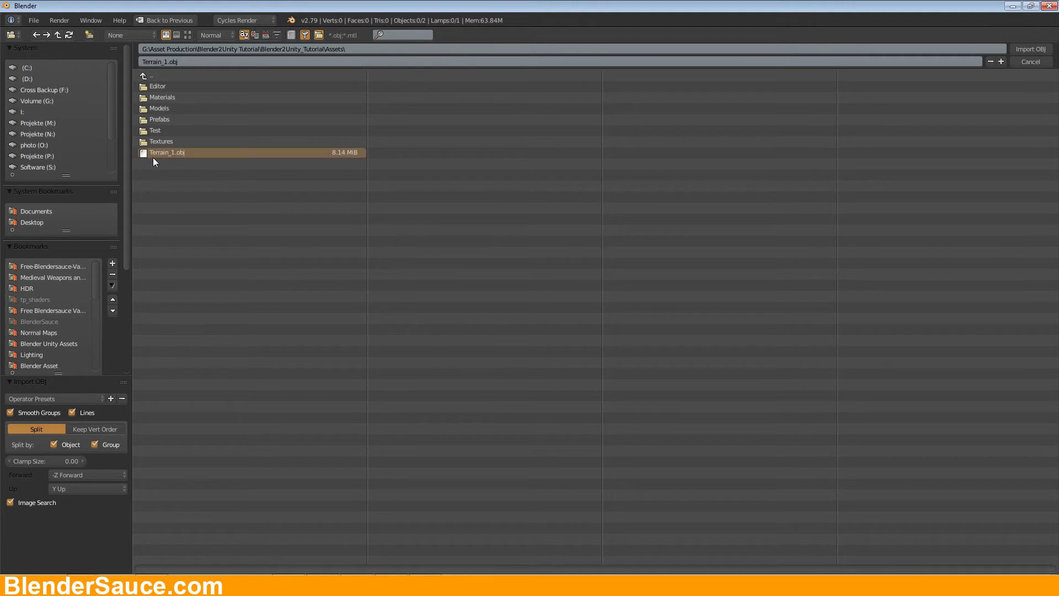
{"action": "left_click", "coordinate": [1028, 49]}
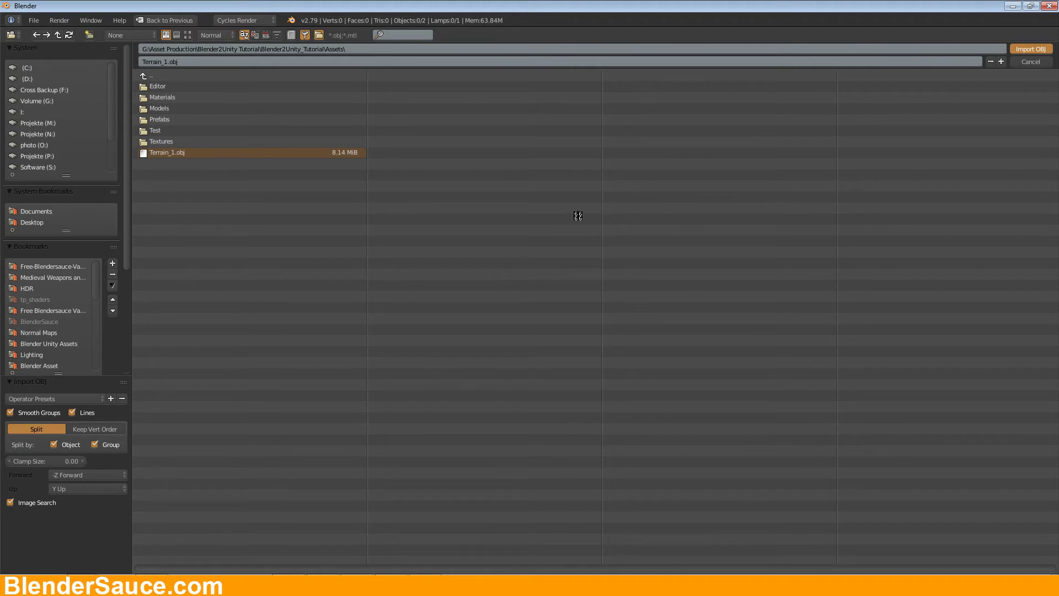
Step: Select Terrain_1.001, frame it in the viewport, and orbit to see it from the side
{"action": "scroll", "coordinate": [574, 218], "scroll_direction": "down", "scroll_amount": 8}
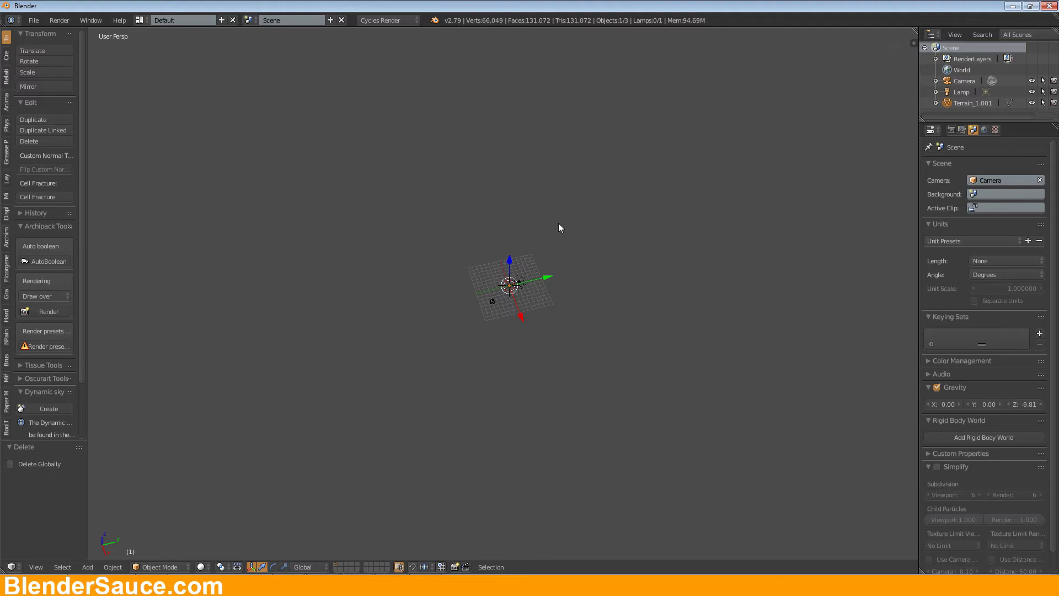
{"action": "scroll", "coordinate": [557, 228], "scroll_direction": "up", "scroll_amount": 6}
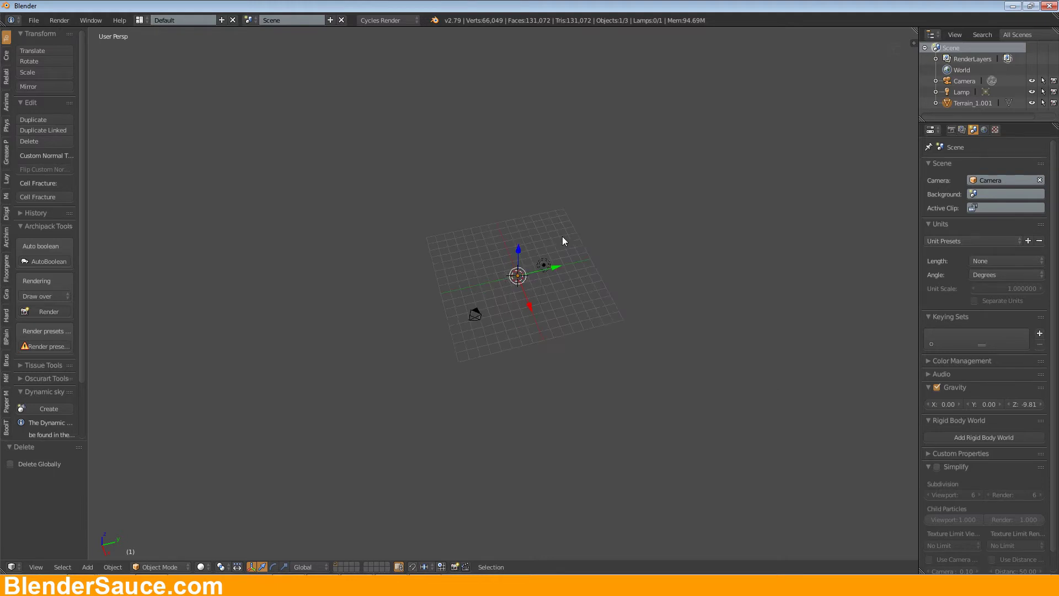
{"action": "scroll", "coordinate": [576, 218], "scroll_direction": "down", "scroll_amount": 5}
{"action": "left_click", "coordinate": [963, 105]}
{"action": "scroll", "coordinate": [574, 212], "scroll_direction": "down", "scroll_amount": 5}
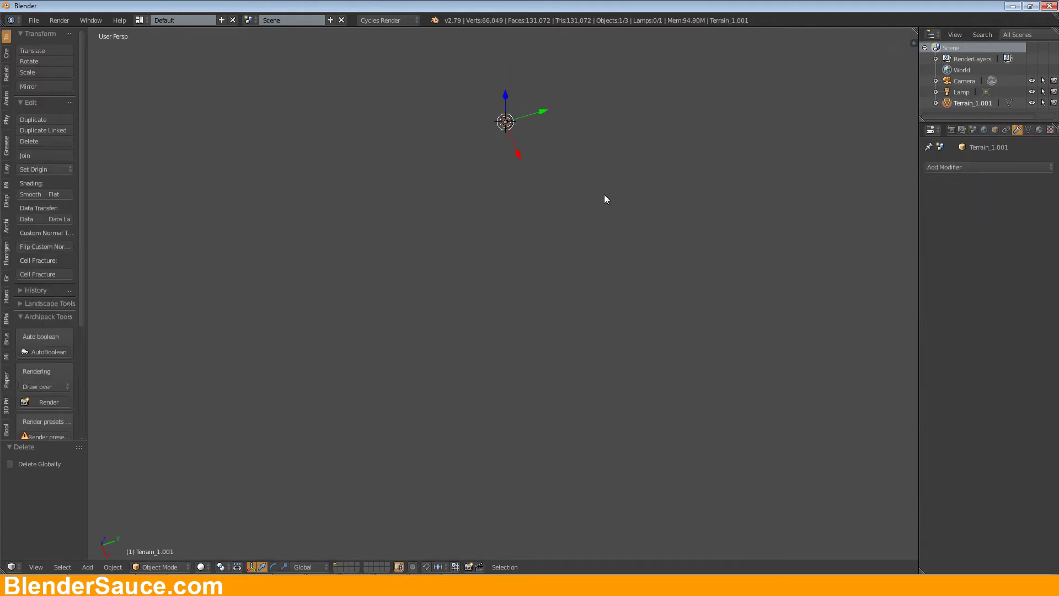
{"action": "scroll", "coordinate": [548, 187], "scroll_direction": "up", "scroll_amount": 4}
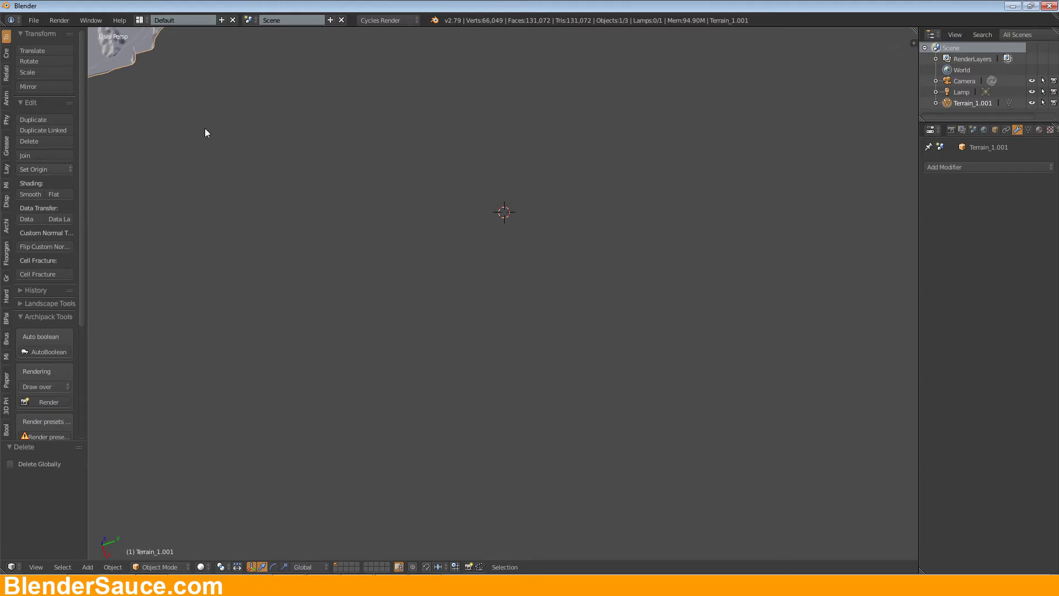
{"action": "key", "text": "KP_Decimal"}
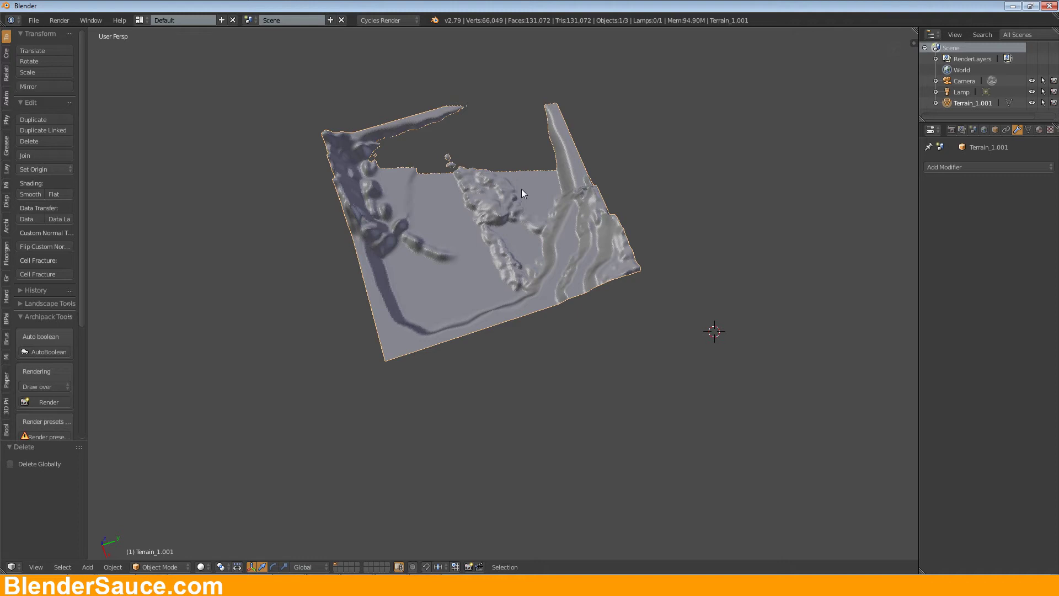
{"action": "middle_click_drag", "start_coordinate": [539, 194], "coordinate": [527, 153]}
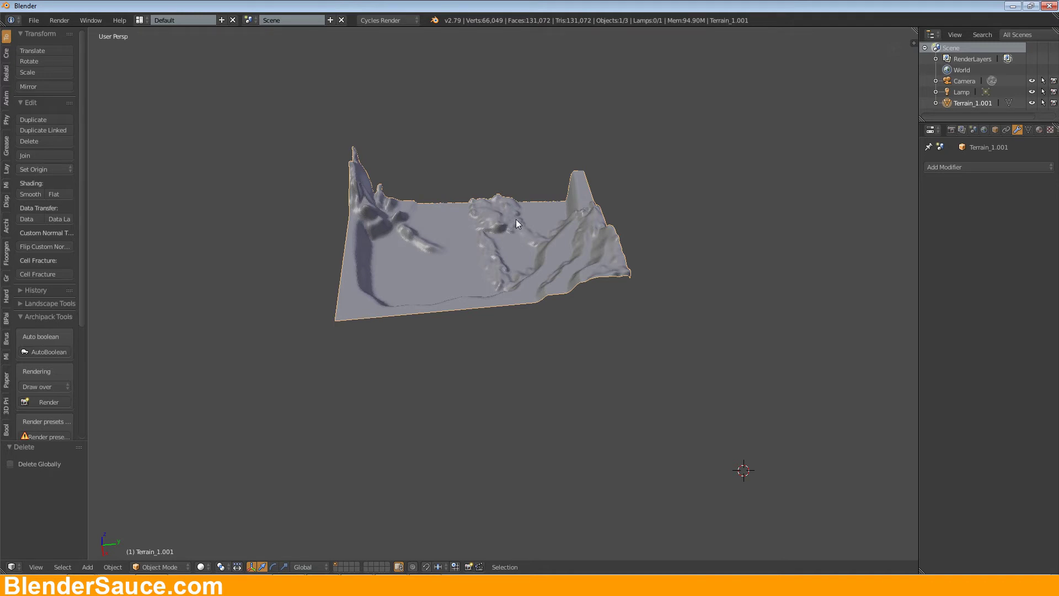
Step: In Edit Mode, move the whole terrain mesh in front view and reposition the 3D cursor
{"action": "key", "text": "Tab"}
{"action": "key", "text": "g"}
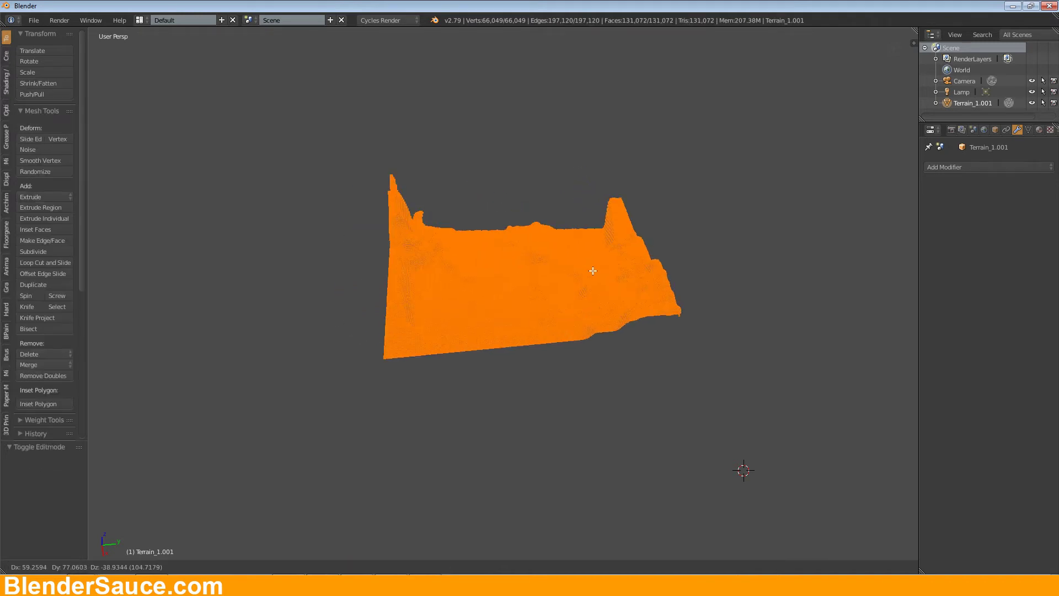
{"action": "left_click", "coordinate": [720, 347]}
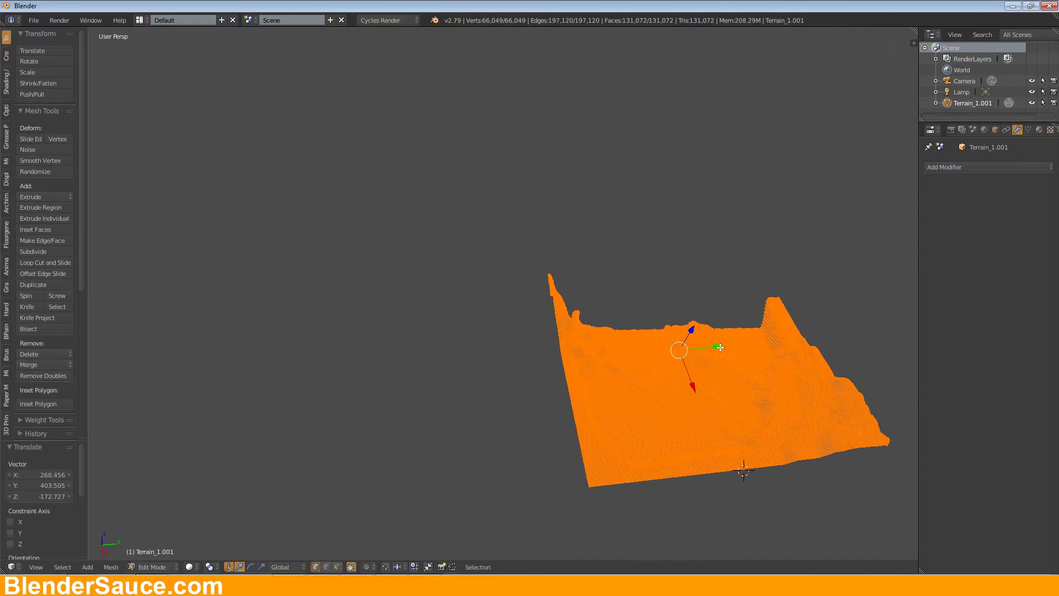
{"action": "key", "text": "KP_1"}
{"action": "key", "text": "h"}
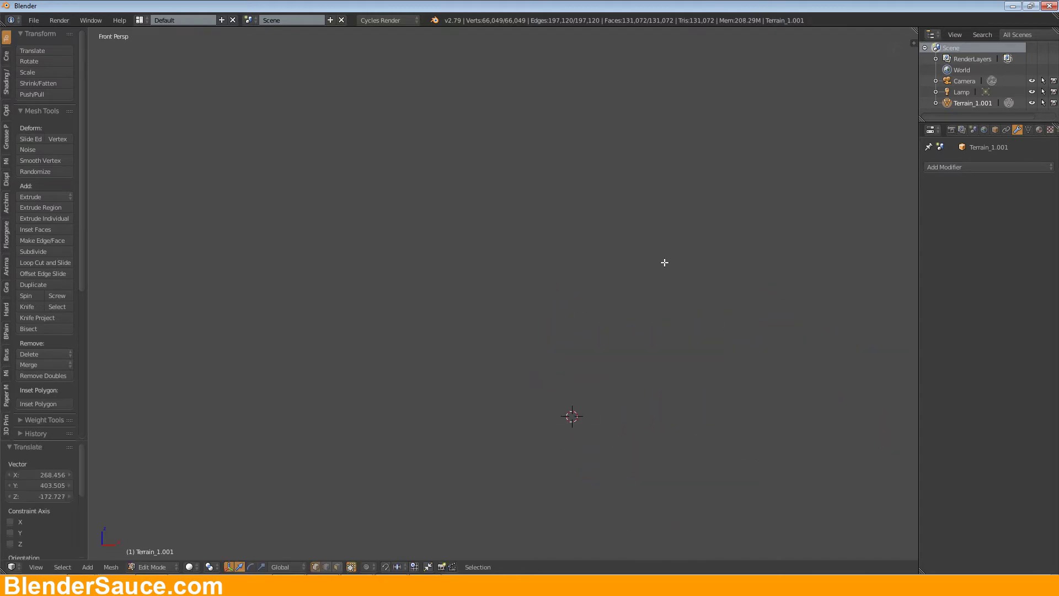
{"action": "key", "text": "shift+s"}
{"action": "left_click", "coordinate": [600, 185]}
{"action": "key", "text": "g"}
{"action": "left_click", "coordinate": [594, 198]}
{"action": "key", "text": "shift+s"}
{"action": "left_click", "coordinate": [592, 200]}
{"action": "middle_click_drag", "start_coordinate": [592, 199], "coordinate": [518, 165]}
{"action": "key", "text": "Tab"}
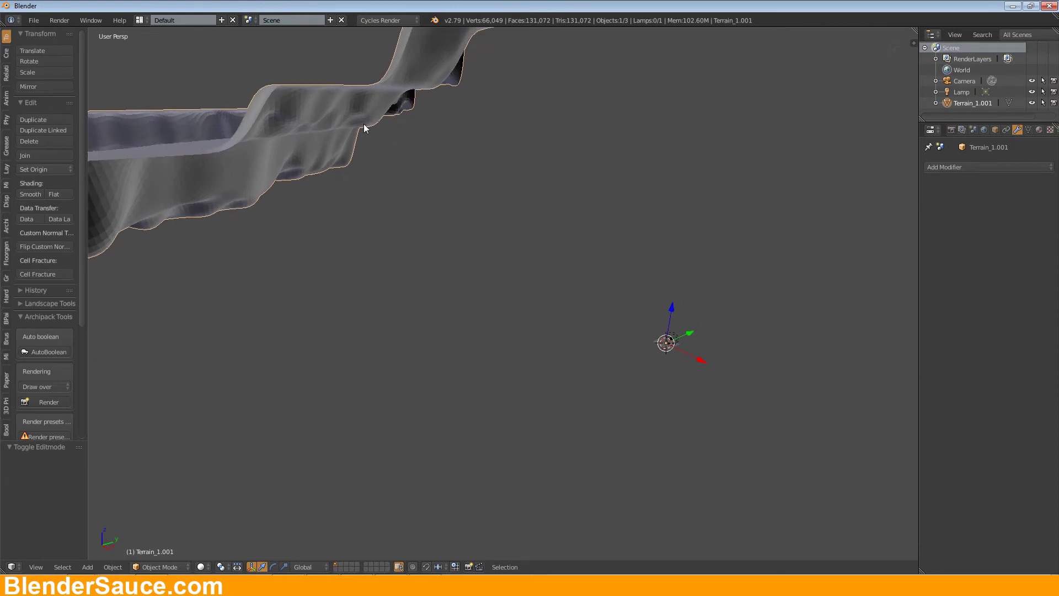
Step: Move the terrain mesh toward the origin using the side and top views
{"action": "key", "text": "Tab"}
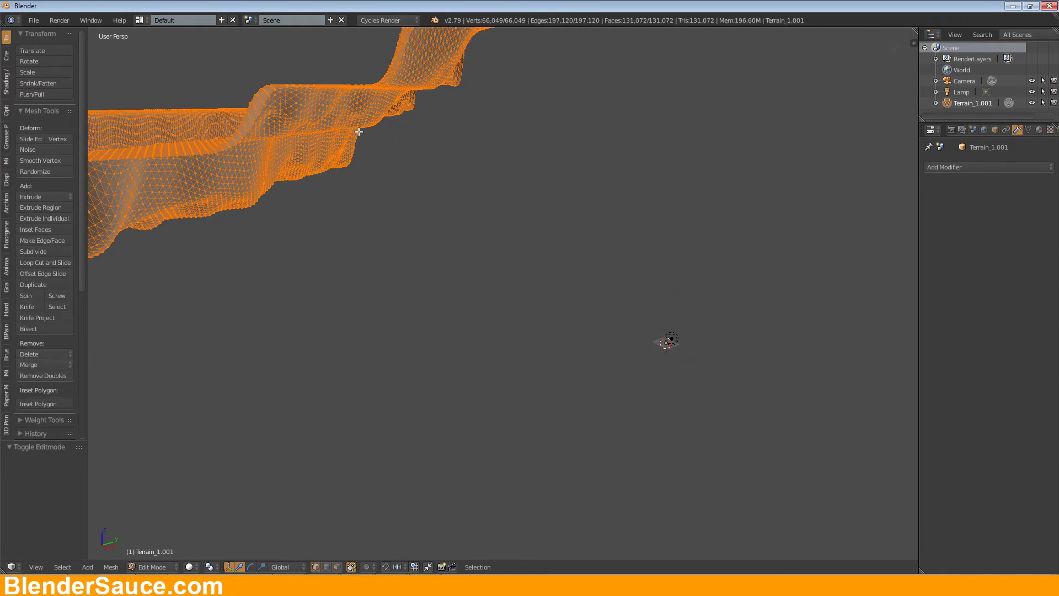
{"action": "scroll", "coordinate": [359, 132], "scroll_direction": "down", "scroll_amount": 2}
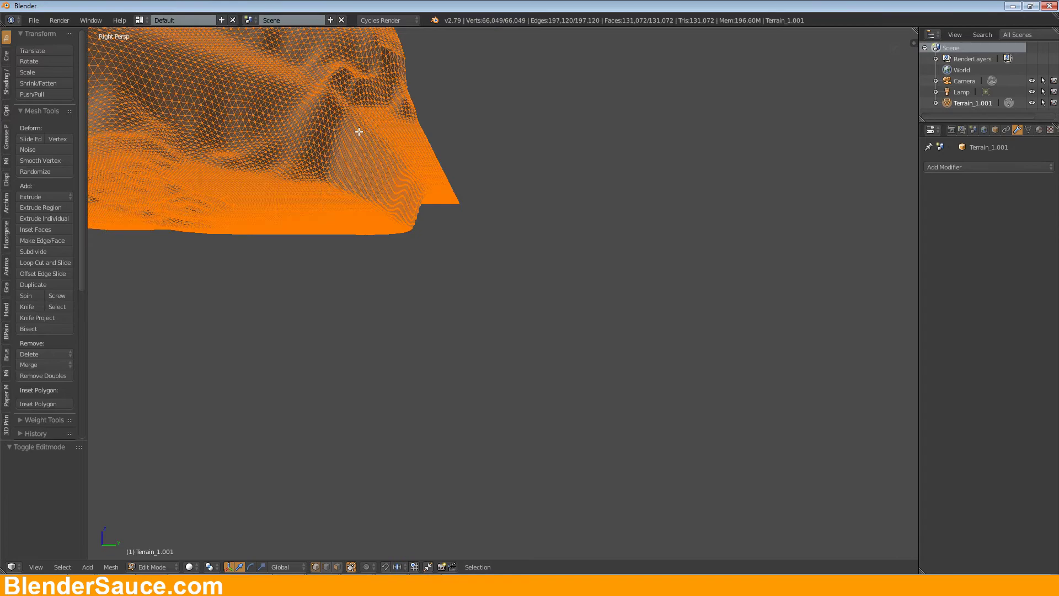
{"action": "key", "text": "KP_3"}
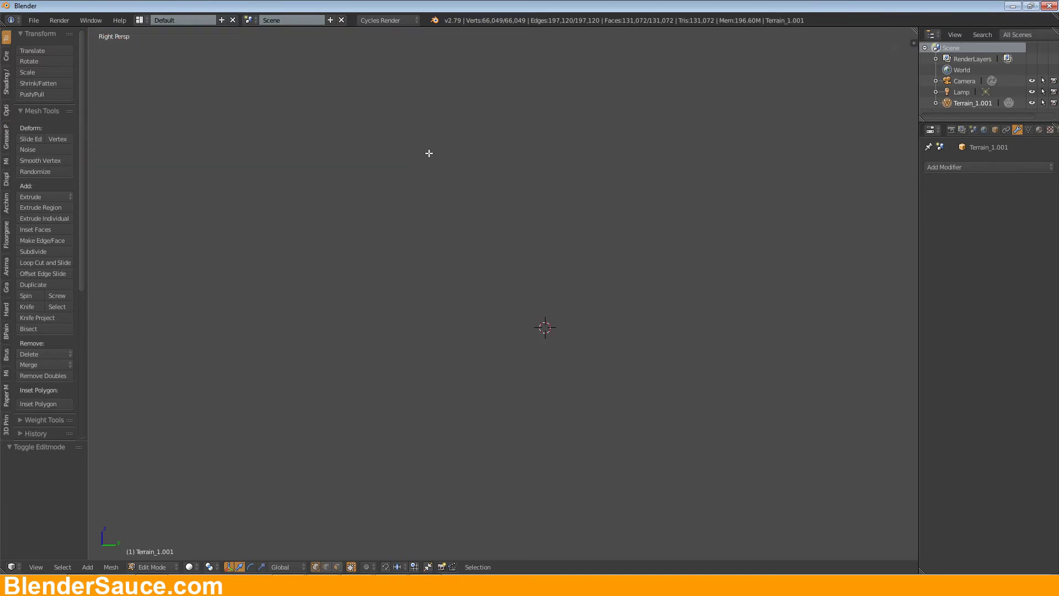
{"action": "key", "text": "ctrl+KP_8"}
{"action": "key", "text": "g"}
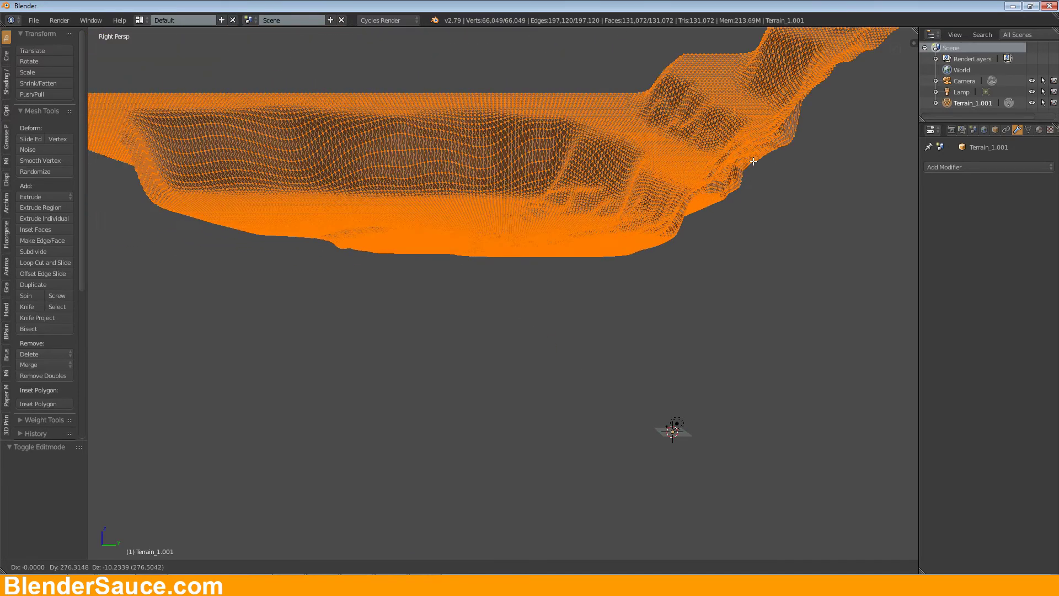
{"action": "left_click", "coordinate": [794, 158]}
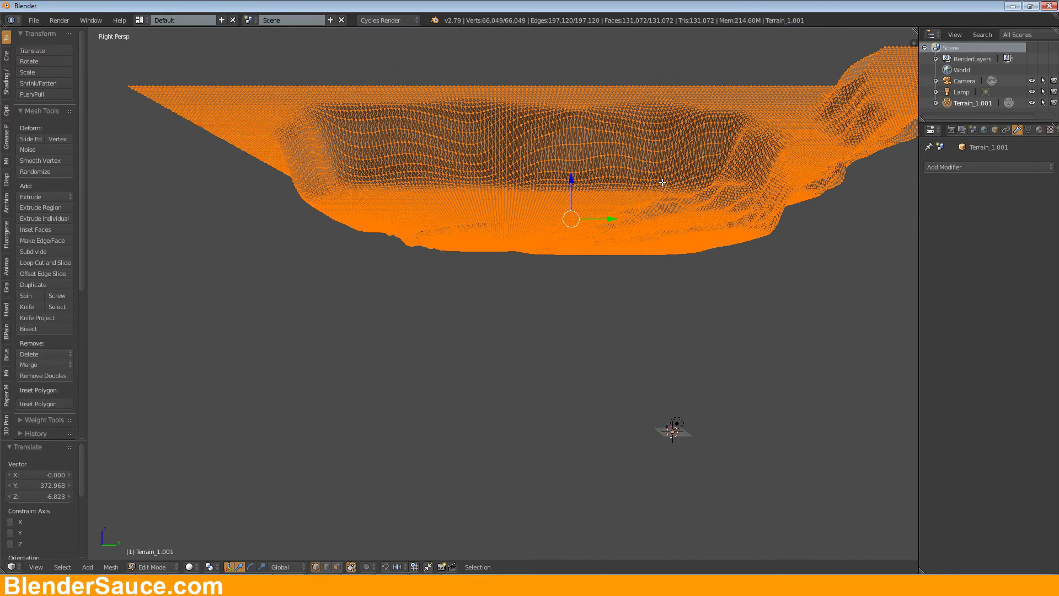
{"action": "key", "text": "KP_7"}
{"action": "key", "text": "g"}
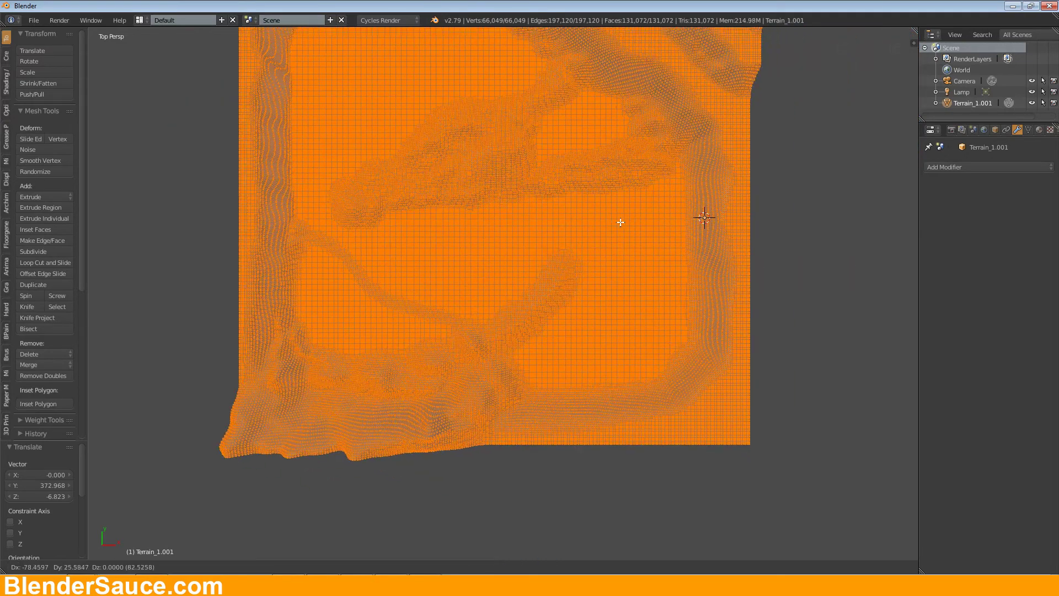
{"action": "left_click", "coordinate": [624, 221]}
Step: Lower the terrain mesh in front view to its final centred placement and check it
{"action": "key", "text": "KP_1"}
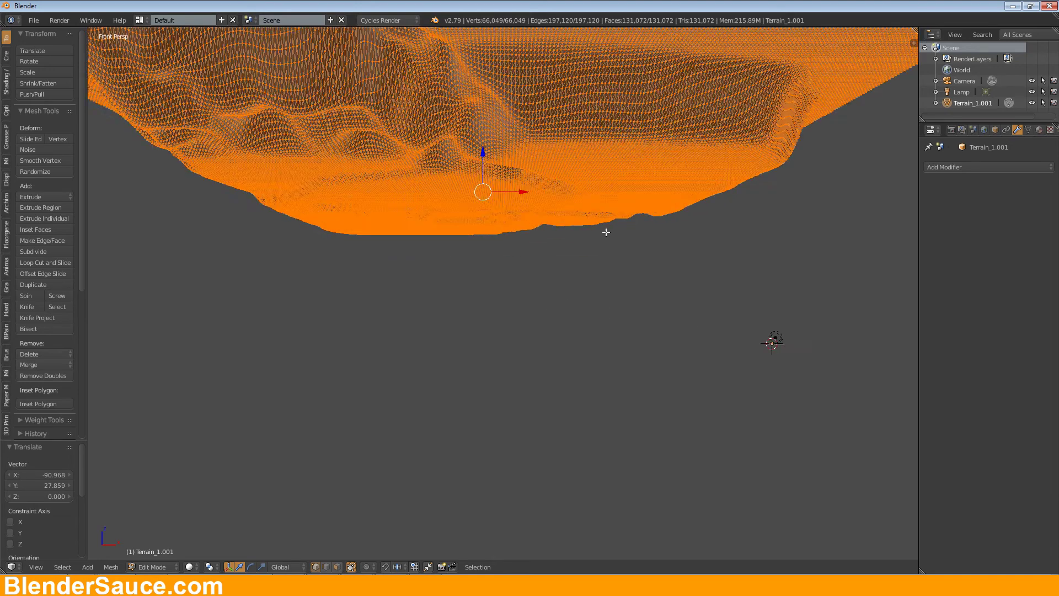
{"action": "key", "text": "g"}
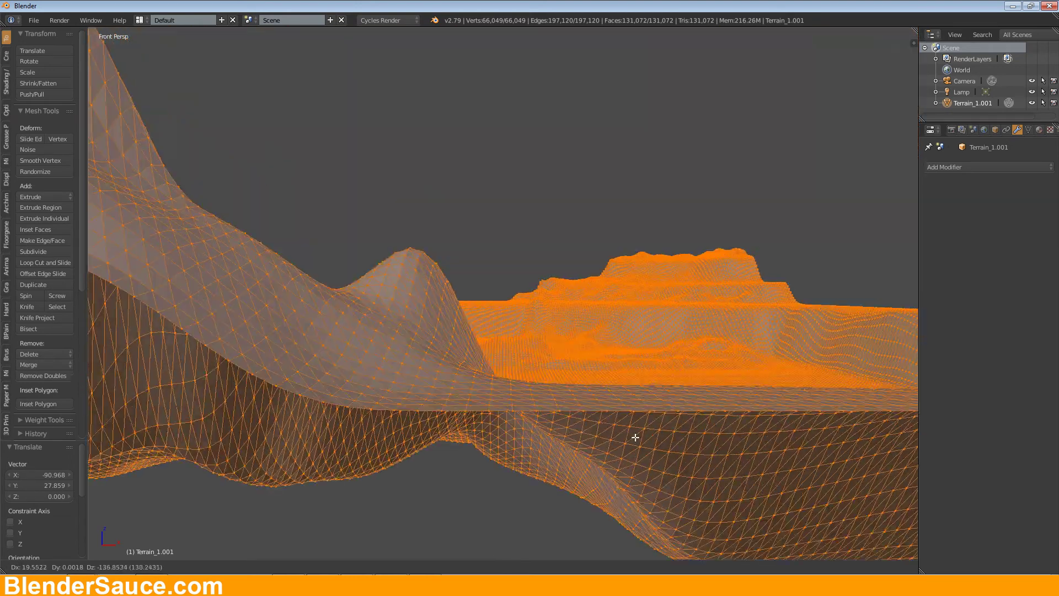
{"action": "left_click", "coordinate": [634, 381]}
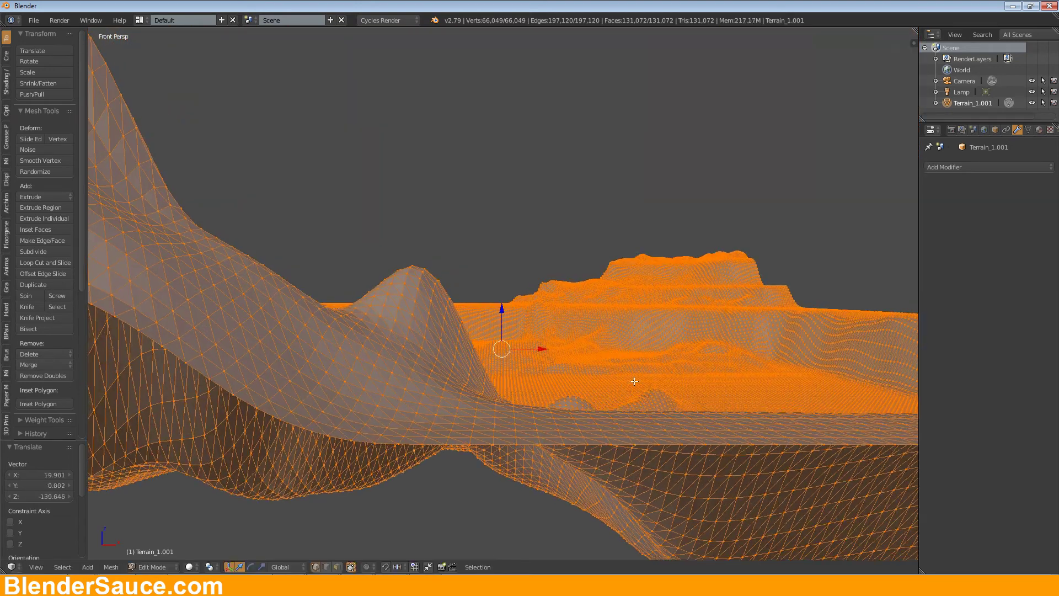
{"action": "scroll", "coordinate": [634, 381], "scroll_direction": "down", "scroll_amount": 5}
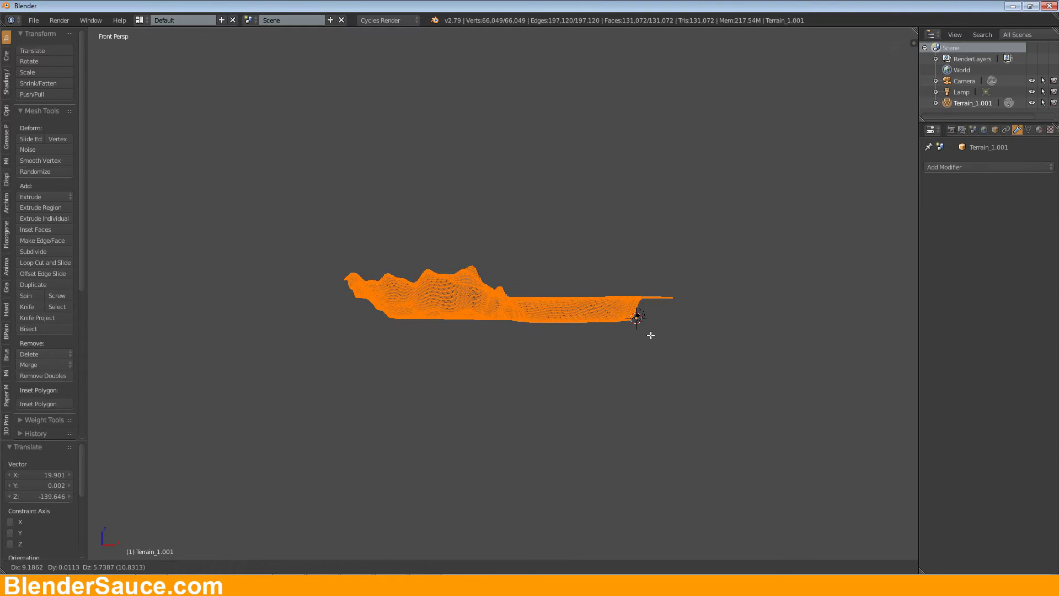
{"action": "left_click", "coordinate": [737, 338]}
{"action": "middle_click_drag", "start_coordinate": [747, 272], "coordinate": [662, 336]}
{"action": "scroll", "coordinate": [661, 336], "scroll_direction": "up", "scroll_amount": 8}
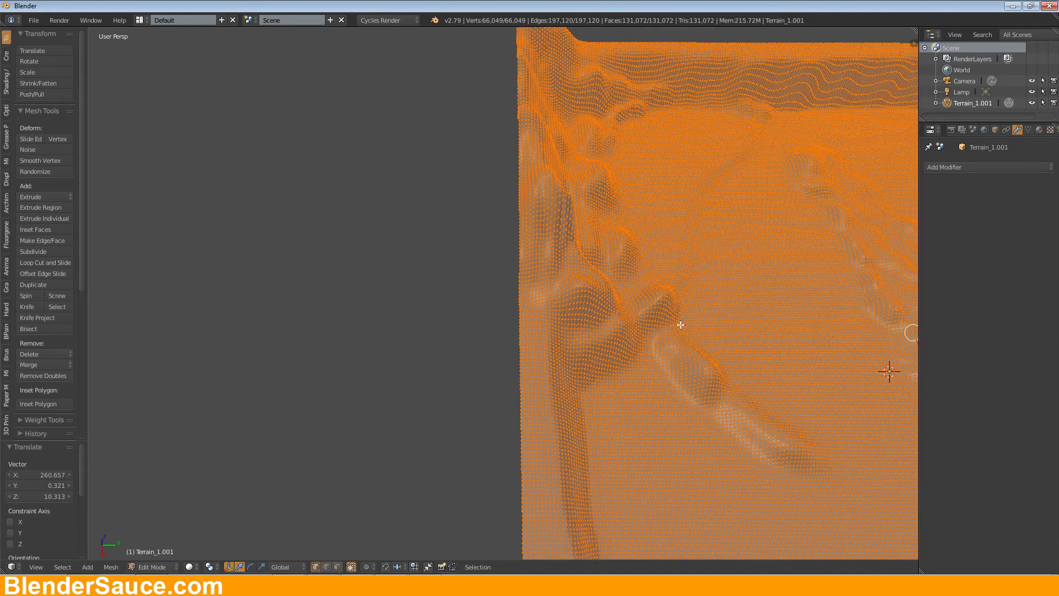
{"action": "scroll", "coordinate": [681, 325], "scroll_direction": "down", "scroll_amount": 8}
{"action": "middle_click_drag", "start_coordinate": [662, 272], "coordinate": [627, 260]}
Step: Back in Object Mode, add a Displace modifier to Terrain_1.001
{"action": "key", "text": "Tab"}
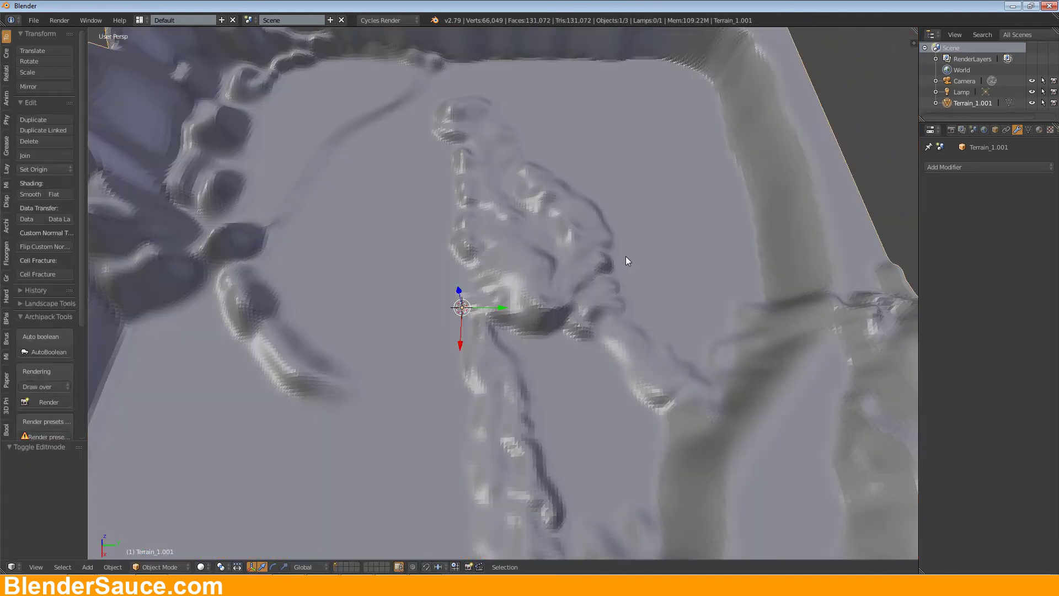
{"action": "scroll", "coordinate": [575, 237], "scroll_direction": "down", "scroll_amount": 8}
{"action": "middle_click_drag", "start_coordinate": [539, 231], "coordinate": [772, 174]}
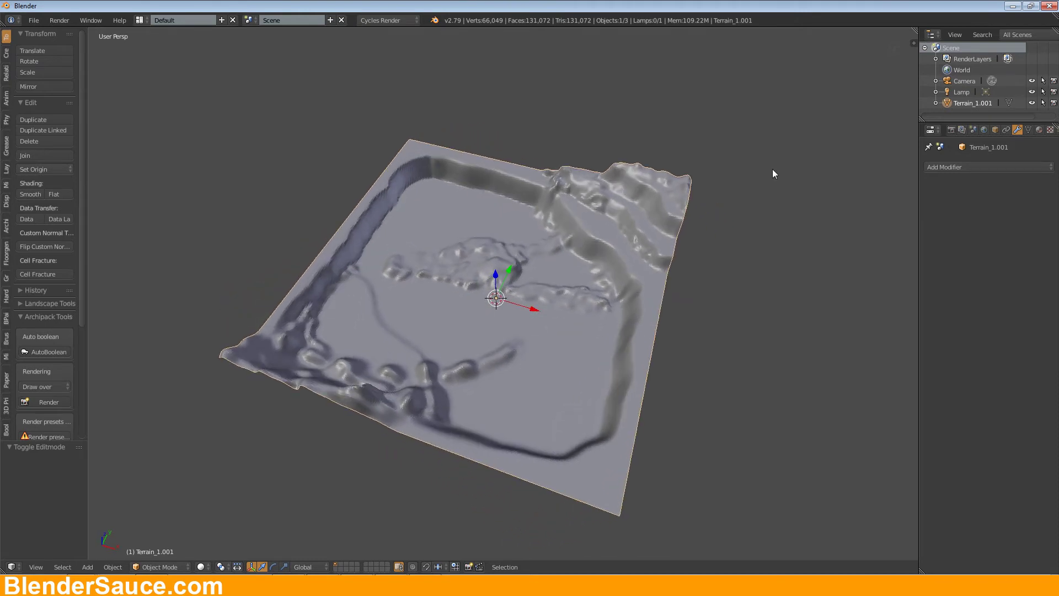
{"action": "left_click", "coordinate": [951, 165]}
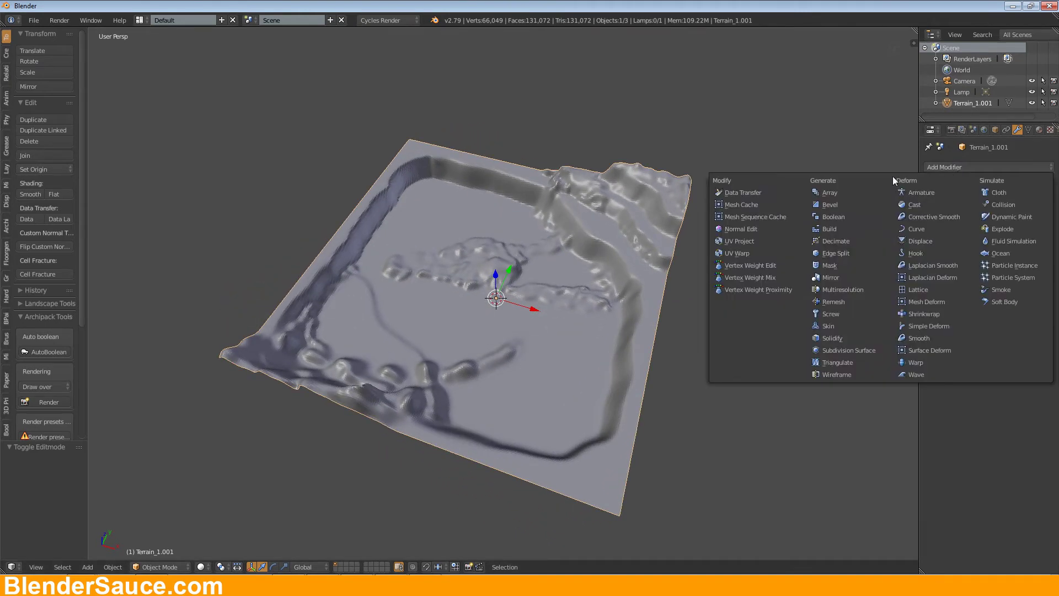
{"action": "left_click", "coordinate": [925, 241]}
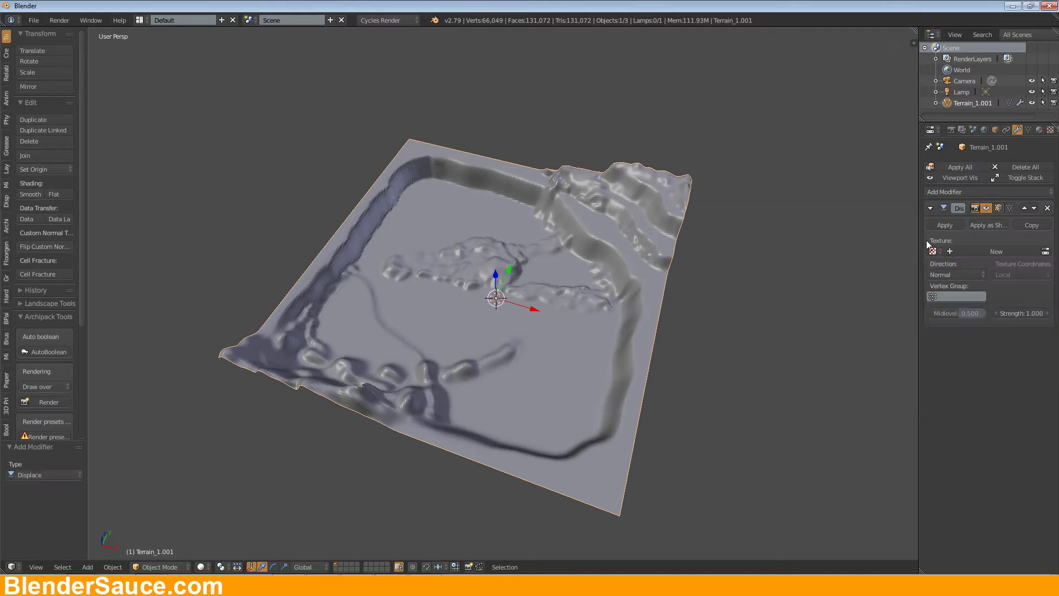
Step: Give the Displace modifier a new texture and set its type to Clouds
{"action": "left_click", "coordinate": [989, 252]}
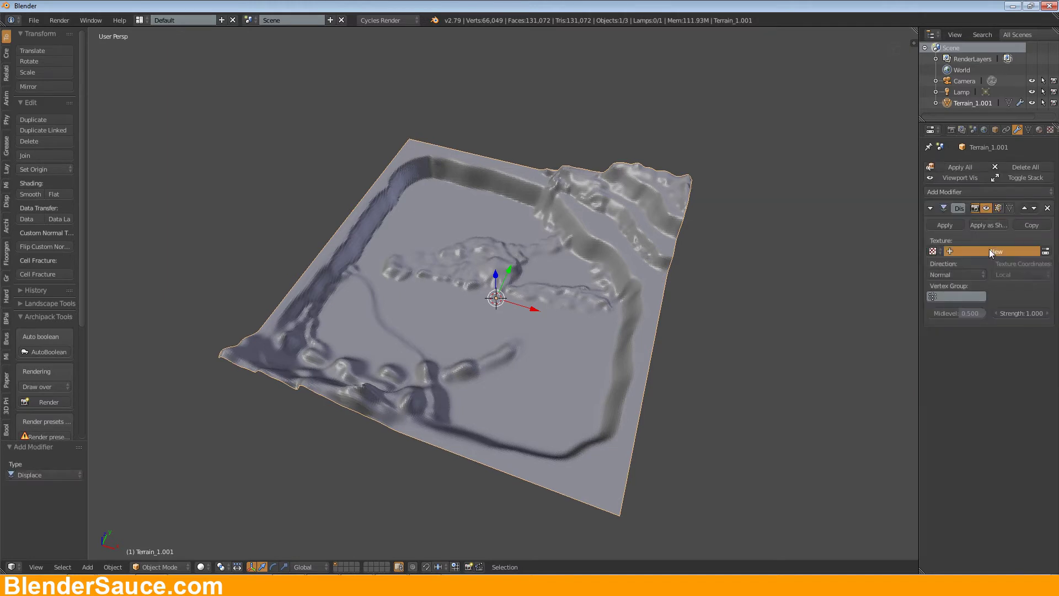
{"action": "left_click", "coordinate": [1046, 252]}
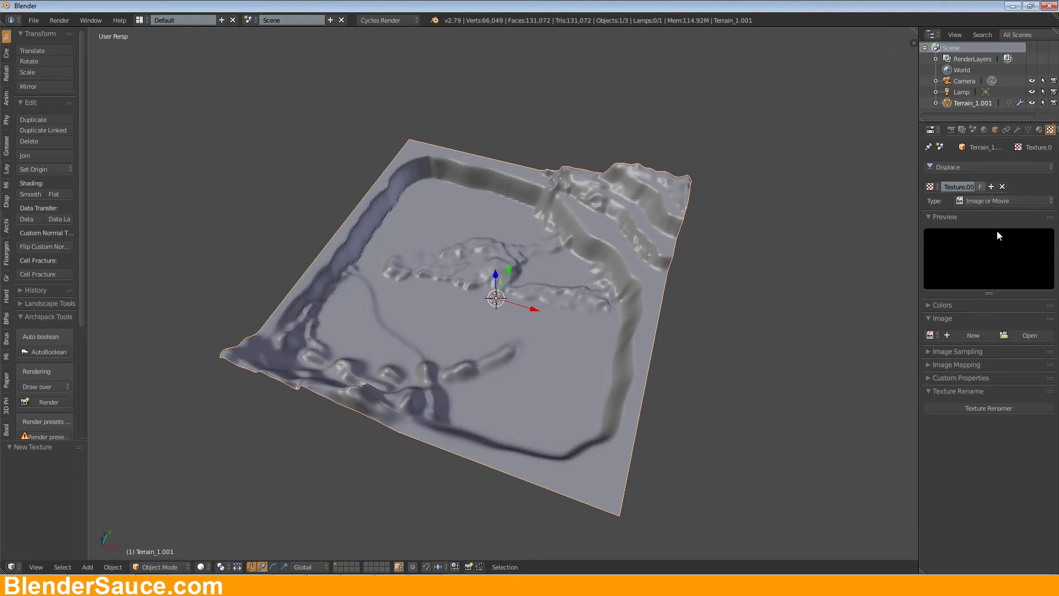
{"action": "left_click", "coordinate": [1004, 201]}
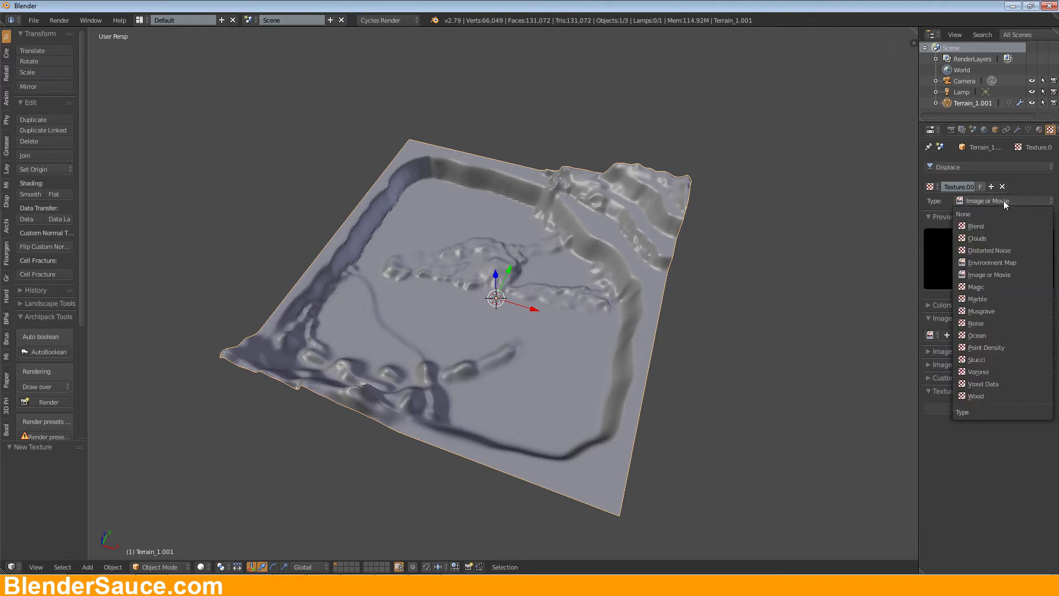
{"action": "left_click", "coordinate": [982, 237]}
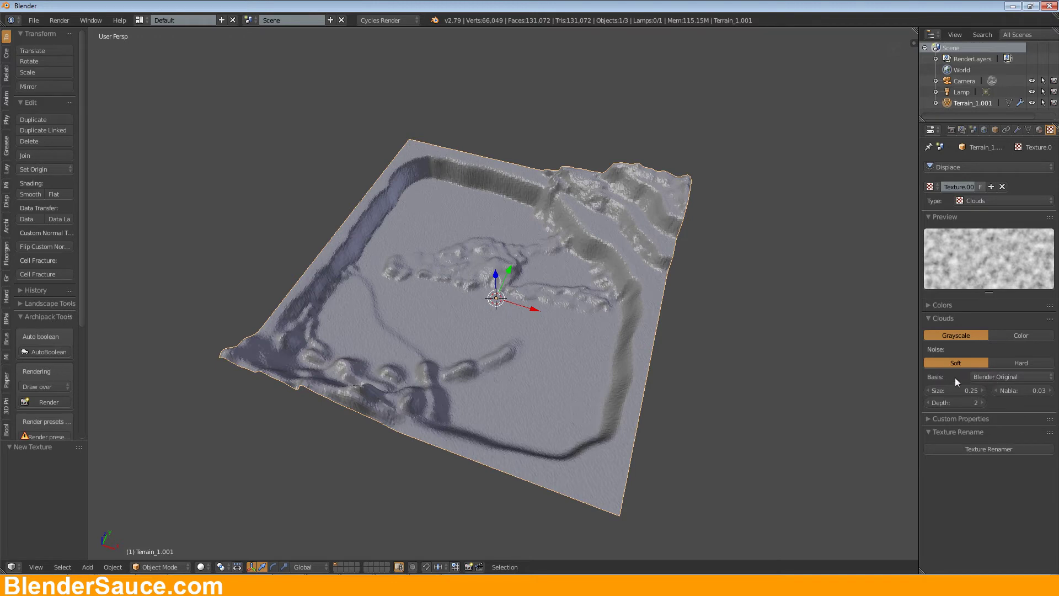
Step: Set the Clouds noise basis to Cell Noise and raise Size from 0.25 to 1.65
{"action": "left_click", "coordinate": [989, 376]}
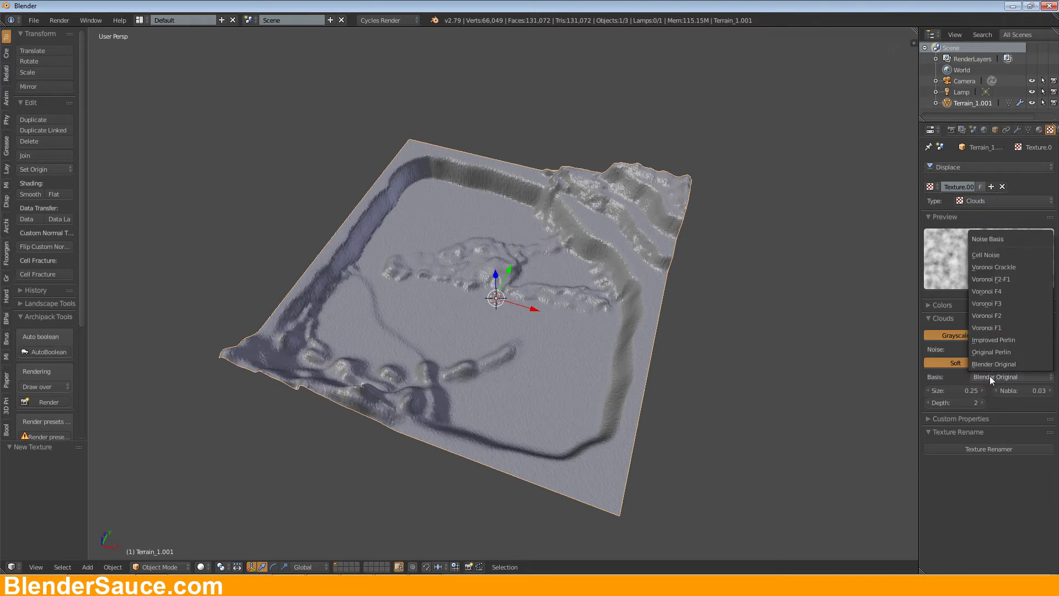
{"action": "left_click", "coordinate": [1007, 254]}
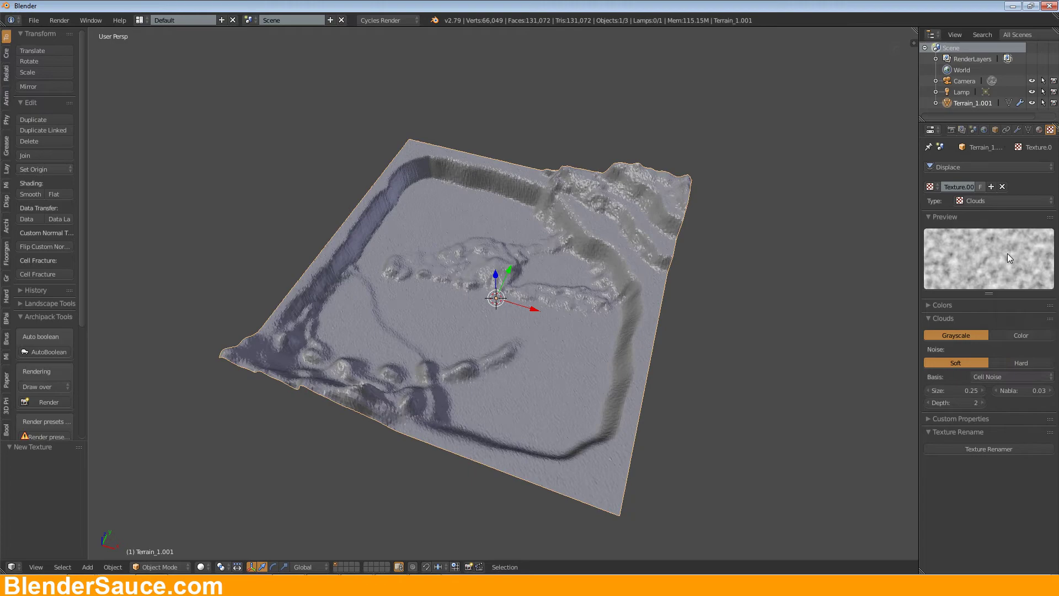
{"action": "scroll", "coordinate": [550, 322], "scroll_direction": "up", "scroll_amount": 6}
{"action": "scroll", "coordinate": [549, 322], "scroll_direction": "down", "scroll_amount": 3}
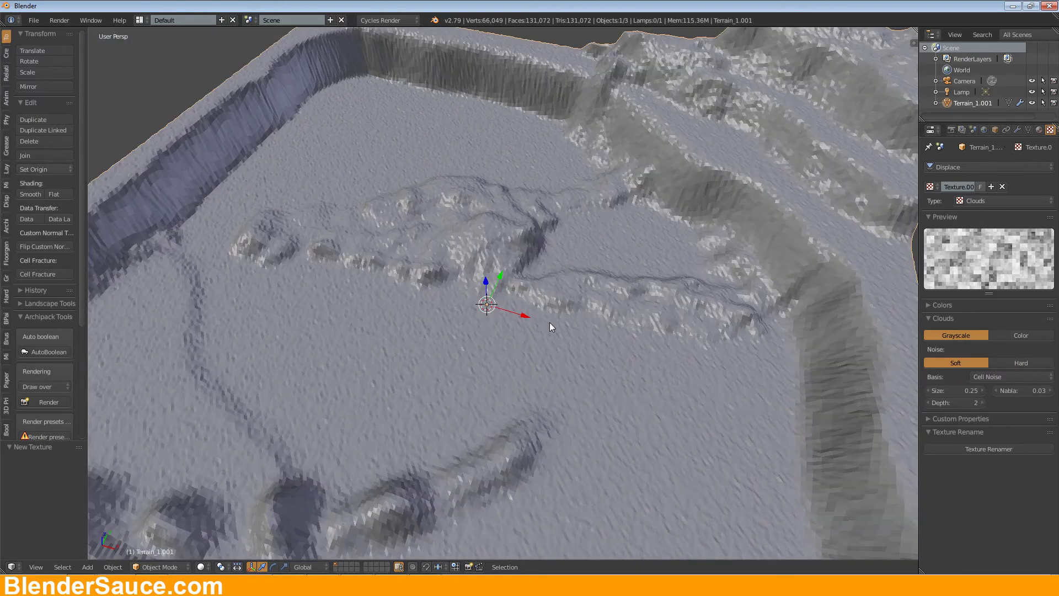
{"action": "middle_click_drag", "start_coordinate": [515, 230], "coordinate": [721, 216]}
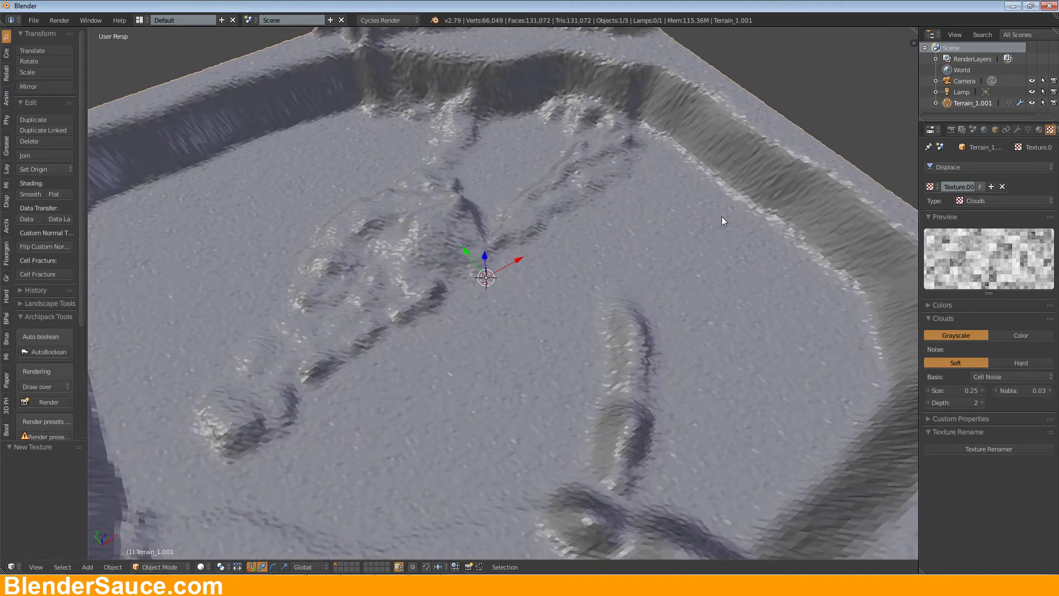
{"action": "middle_click_drag", "start_coordinate": [635, 211], "coordinate": [700, 180]}
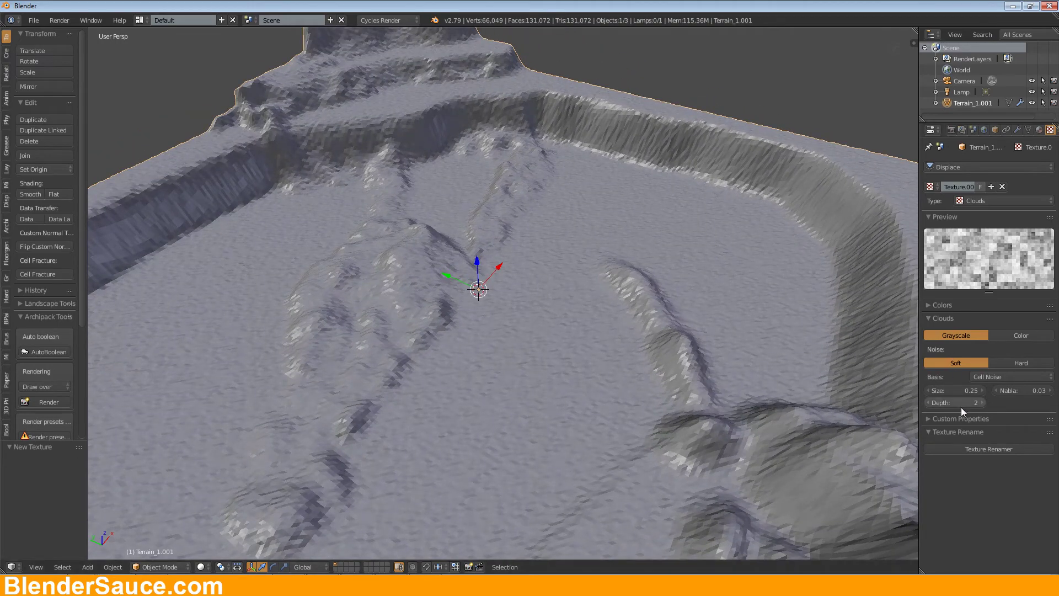
{"action": "left_click_drag", "start_coordinate": [954, 390], "coordinate": [1050, 390]}
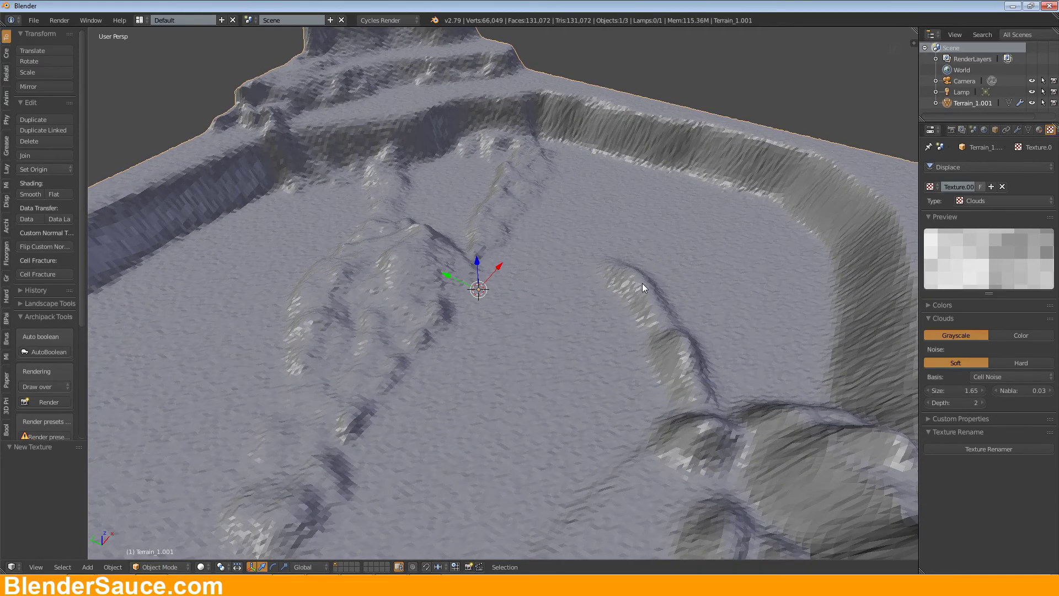
{"action": "middle_click_drag", "start_coordinate": [642, 283], "coordinate": [582, 284]}
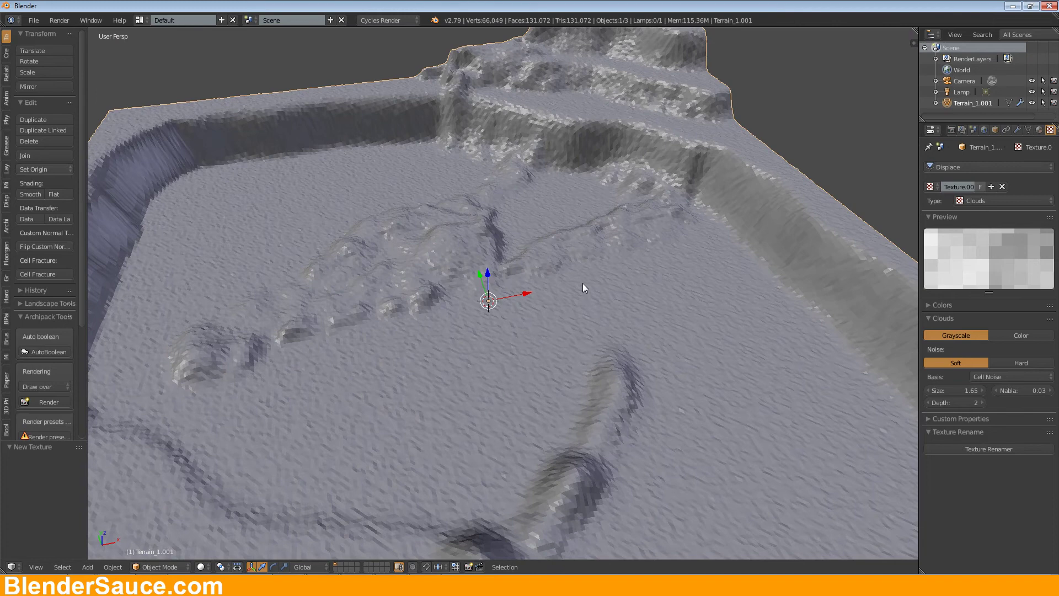
Step: Add a Decimate modifier below the Displace with a ratio of 0.1
{"action": "left_click", "coordinate": [1017, 129]}
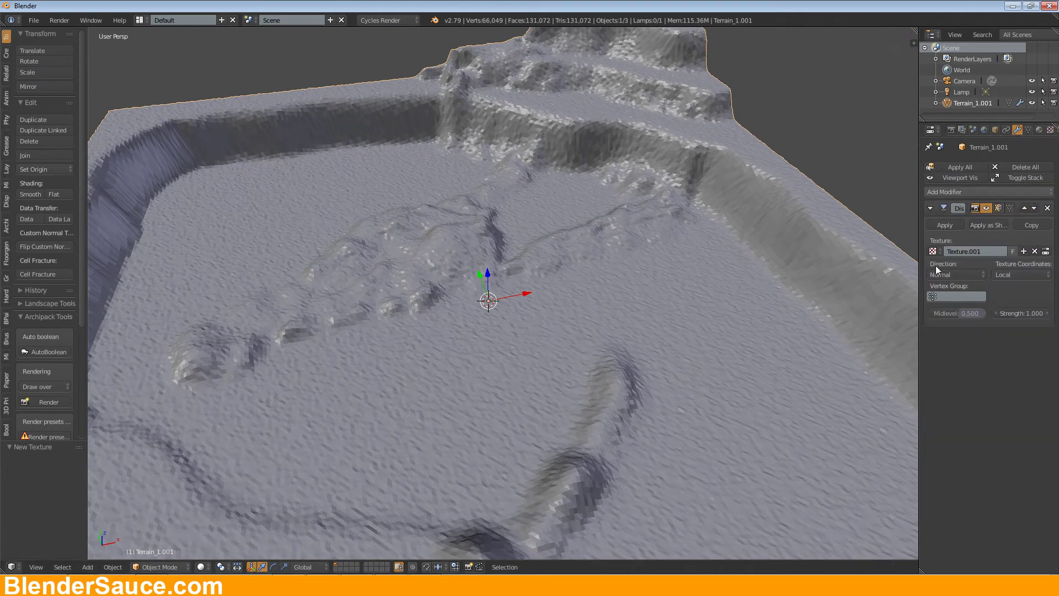
{"action": "left_click", "coordinate": [948, 193]}
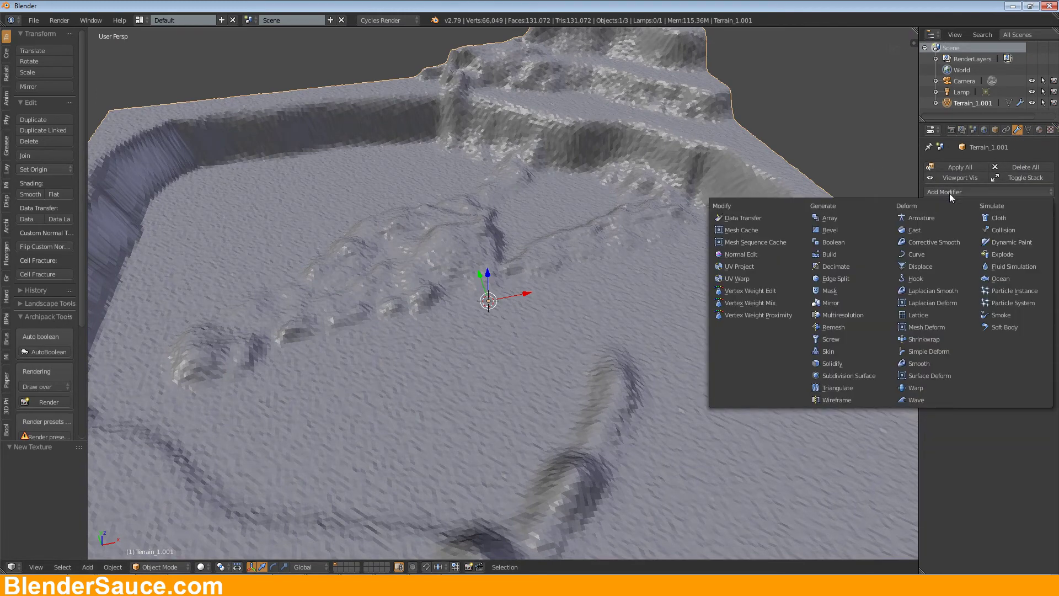
{"action": "left_click", "coordinate": [840, 265]}
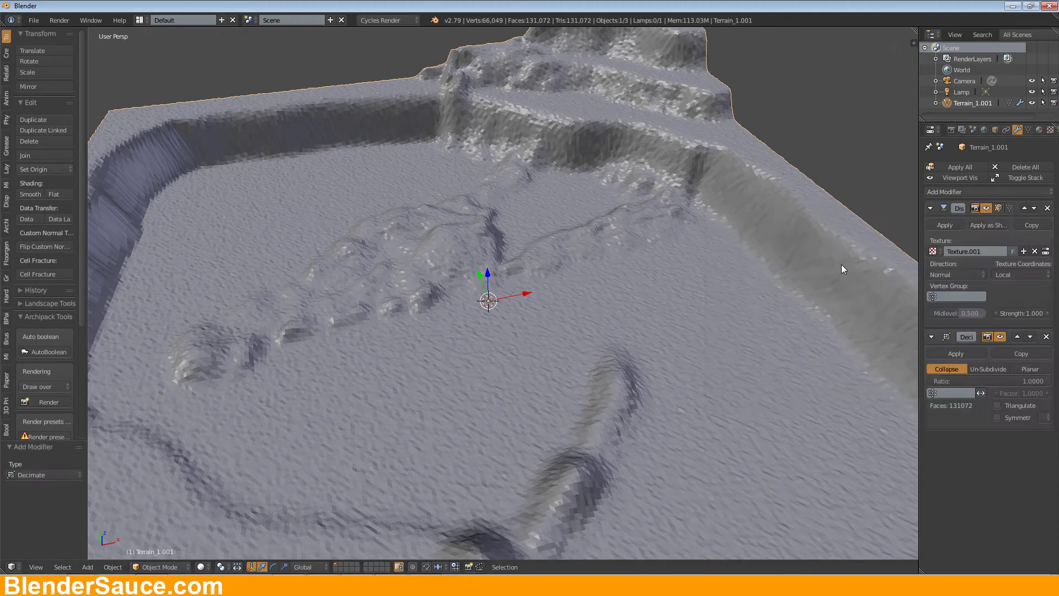
{"action": "left_click", "coordinate": [967, 380]}
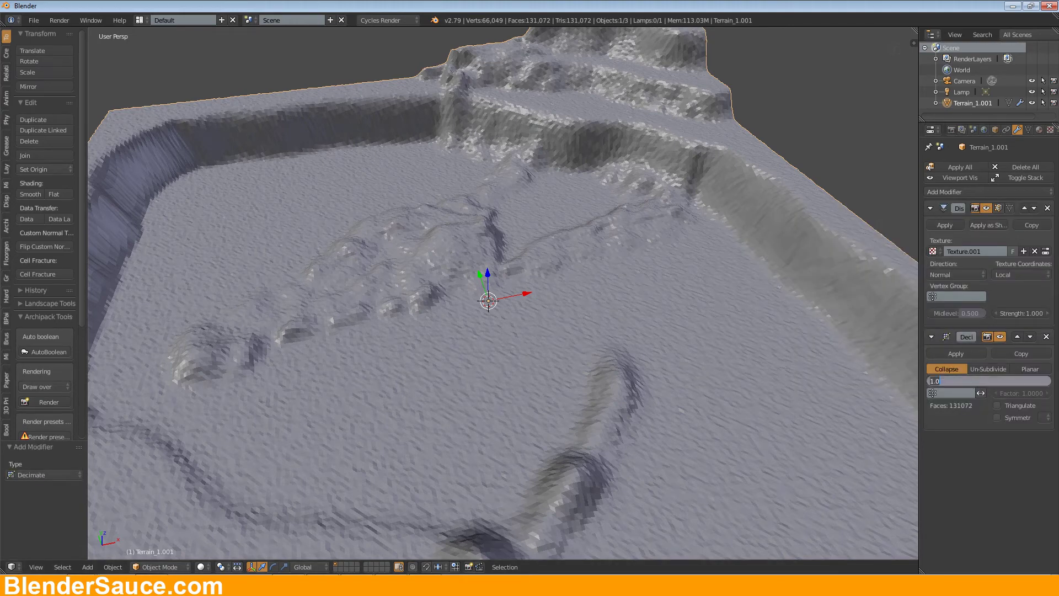
{"action": "type", "text": ".1"}
{"action": "key", "text": "Return"}
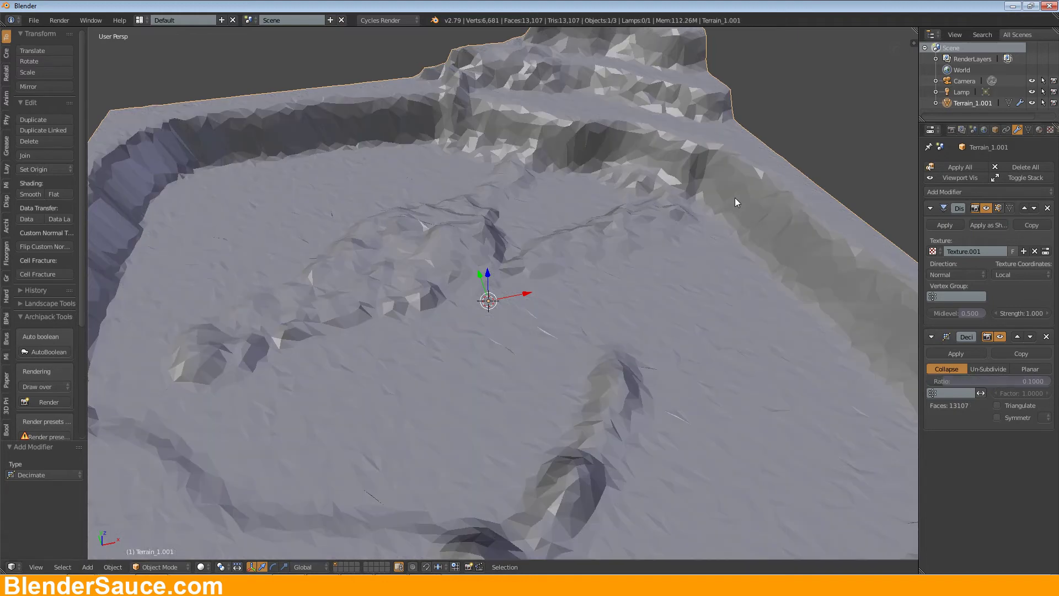
{"action": "scroll", "coordinate": [739, 190], "scroll_direction": "down", "scroll_amount": 7}
{"action": "middle_click_drag", "start_coordinate": [700, 211], "coordinate": [583, 232]}
{"action": "scroll", "coordinate": [554, 272], "scroll_direction": "up", "scroll_amount": 5}
{"action": "scroll", "coordinate": [545, 247], "scroll_direction": "down", "scroll_amount": 2}
{"action": "scroll", "coordinate": [579, 227], "scroll_direction": "down", "scroll_amount": 8}
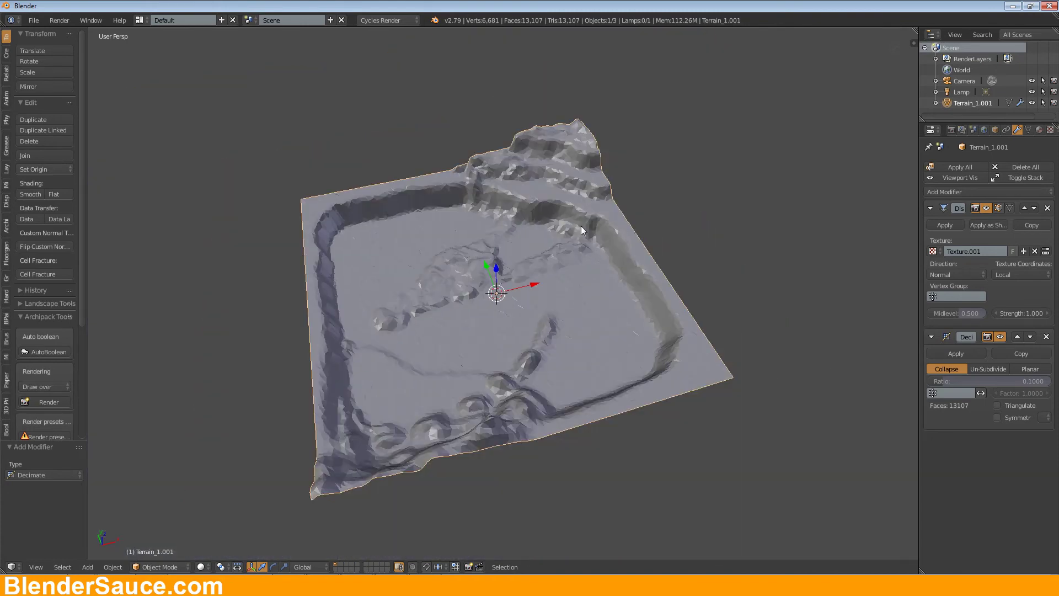
{"action": "scroll", "coordinate": [581, 226], "scroll_direction": "up", "scroll_amount": 10}
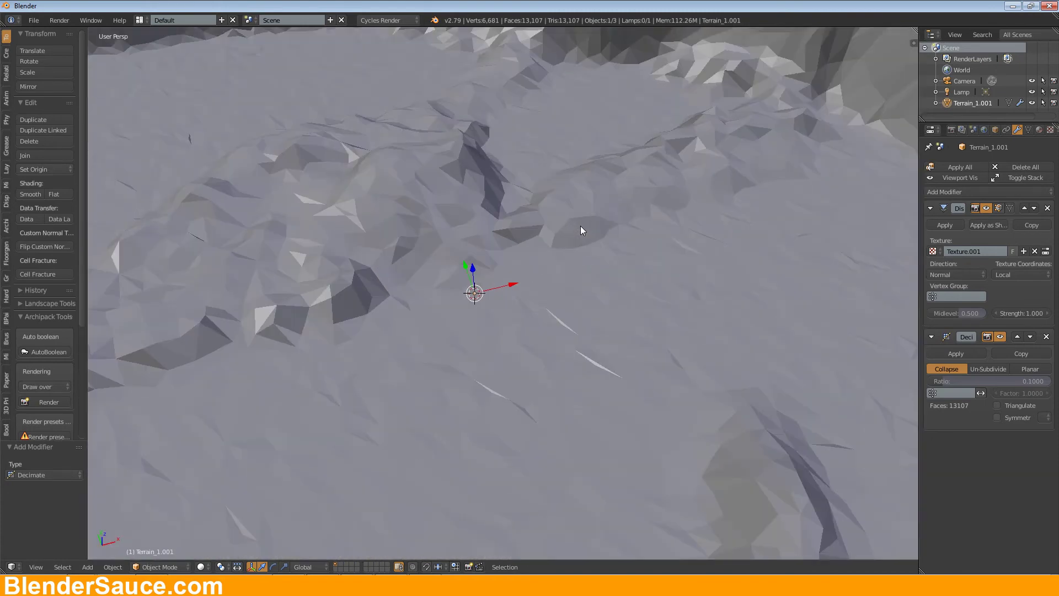
{"action": "scroll", "coordinate": [580, 226], "scroll_direction": "down", "scroll_amount": 5}
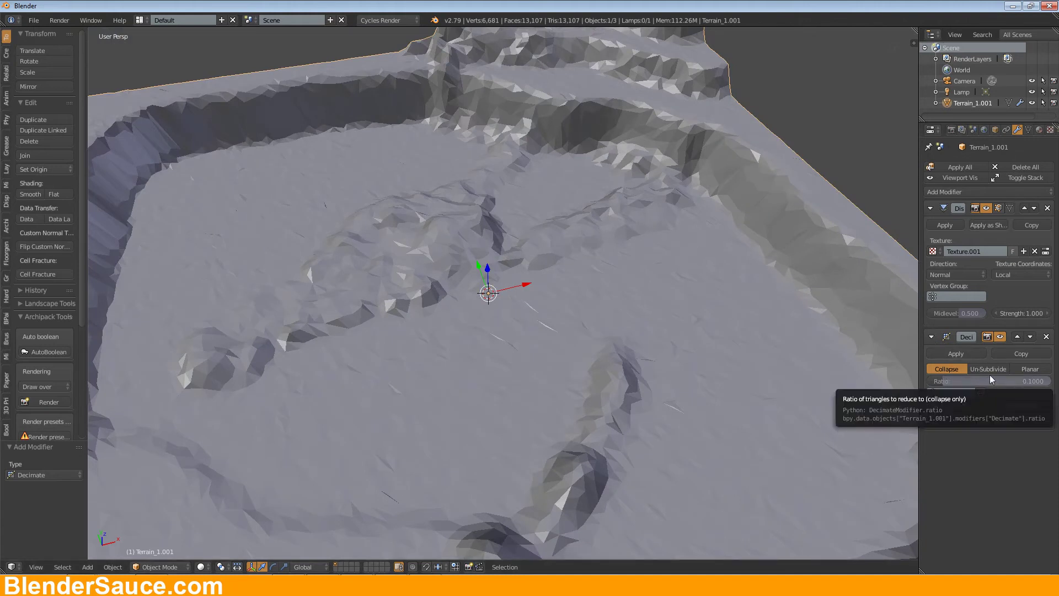
Step: Change the Decimate ratio to 0.3, leaving about 39,320 faces, and inspect the terrain
{"action": "left_click", "coordinate": [960, 380]}
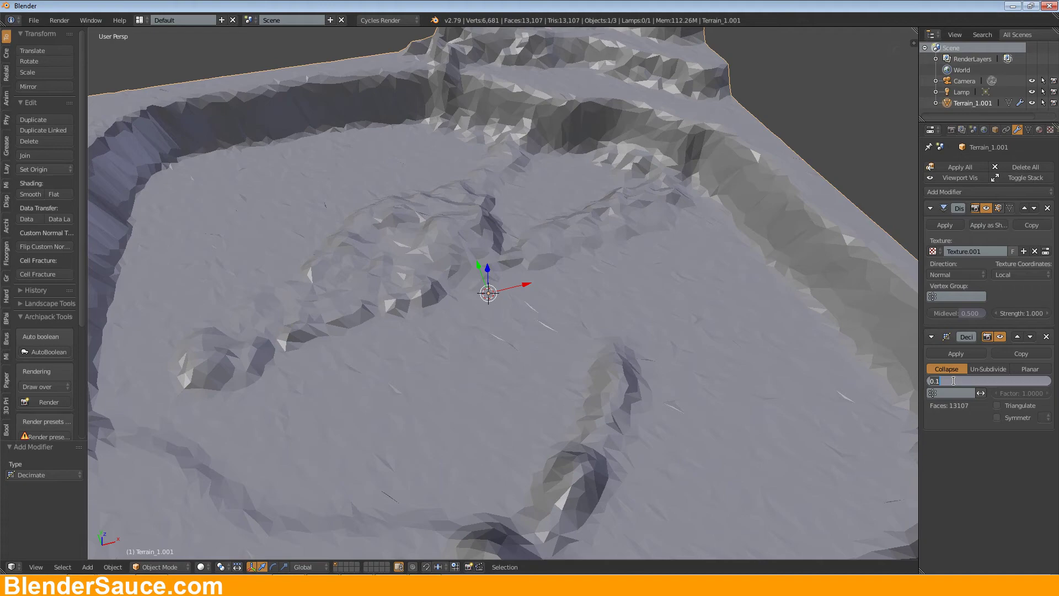
{"action": "key", "text": "BackSpace"}
{"action": "type", "text": ".3"}
{"action": "key", "text": "Return"}
{"action": "middle_click_drag", "start_coordinate": [612, 280], "coordinate": [673, 263]}
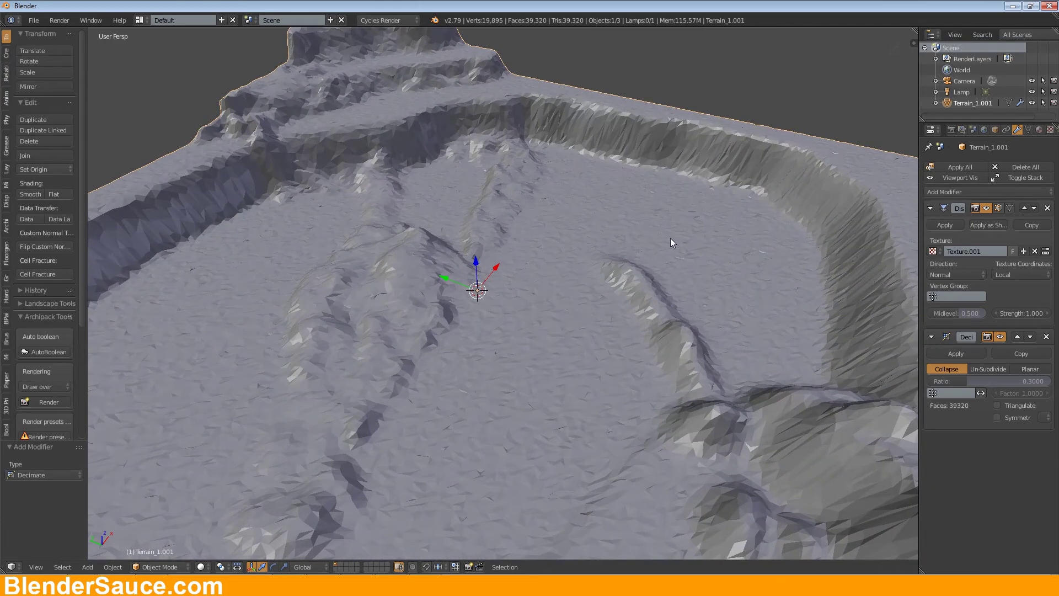
{"action": "middle_click_drag", "start_coordinate": [680, 225], "coordinate": [521, 270]}
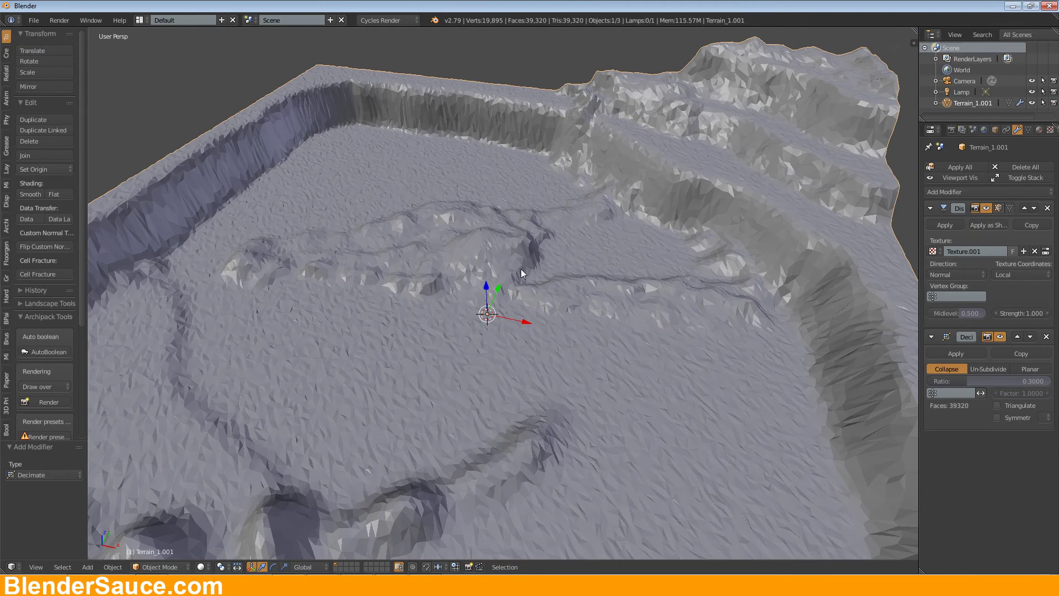
{"action": "scroll", "coordinate": [521, 269], "scroll_direction": "down", "scroll_amount": 4}
{"action": "scroll", "coordinate": [530, 270], "scroll_direction": "up", "scroll_amount": 6}
{"action": "scroll", "coordinate": [607, 298], "scroll_direction": "down", "scroll_amount": 3}
{"action": "scroll", "coordinate": [694, 323], "scroll_direction": "up", "scroll_amount": 1}
Step: Apply the Displace modifier, then the Decimate modifier, leaving a 39,320-face mesh
{"action": "left_click", "coordinate": [942, 224]}
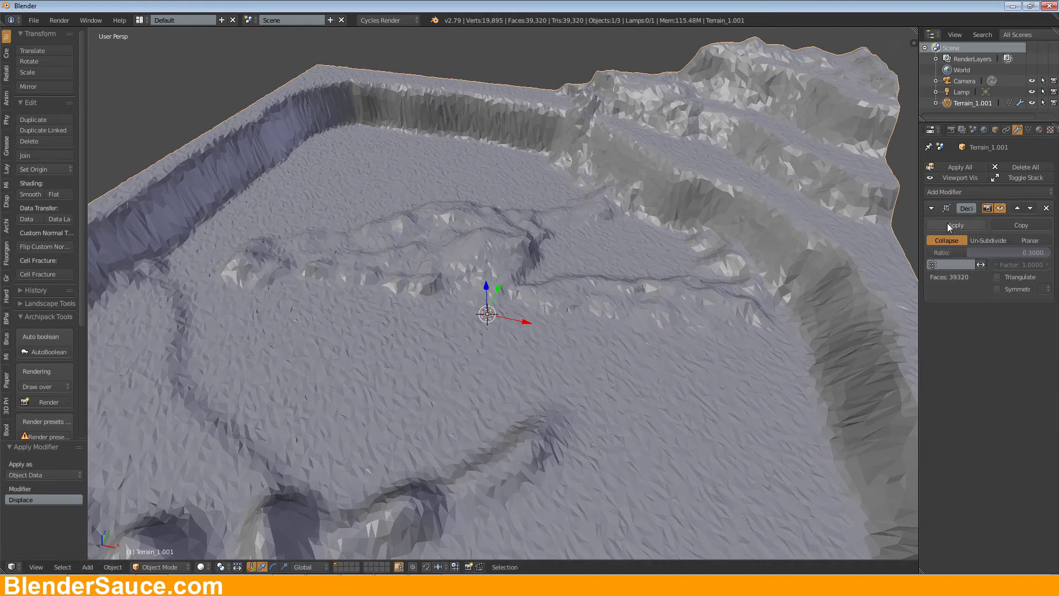
{"action": "left_click", "coordinate": [948, 224]}
{"action": "middle_click_drag", "start_coordinate": [446, 163], "coordinate": [506, 204]}
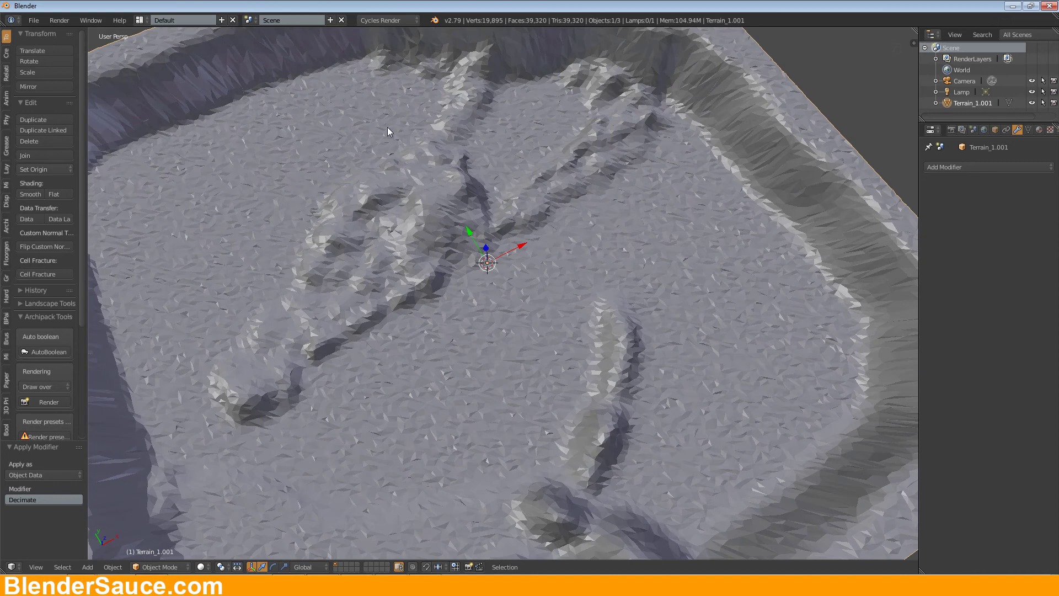
Step: Export the low-poly terrain as FBX, named Terrain_2.fbx, into the Models folder
{"action": "left_click", "coordinate": [33, 21]}
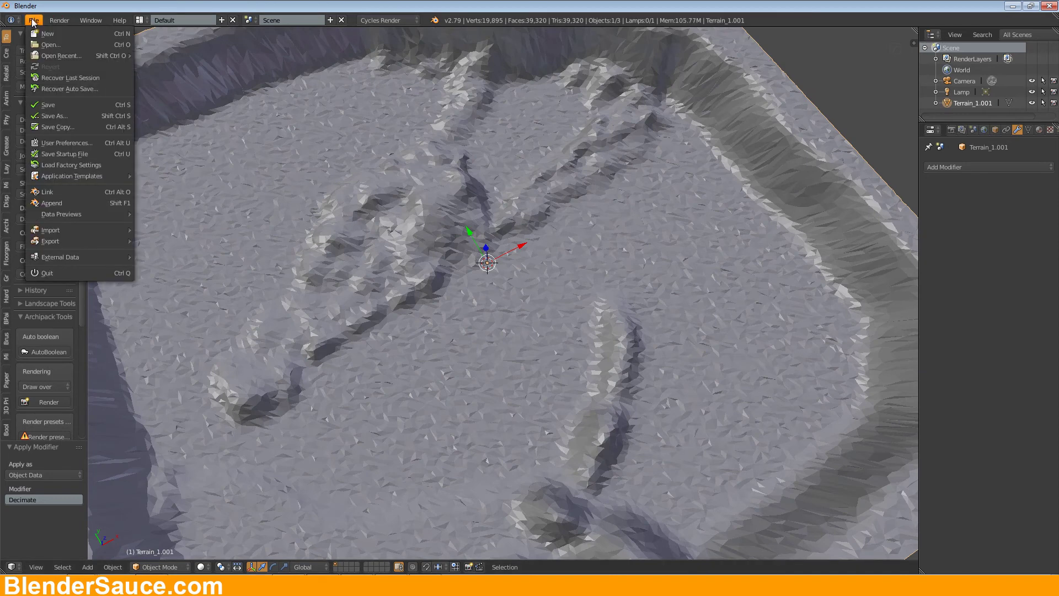
{"action": "mouse_move", "coordinate": [78, 242]}
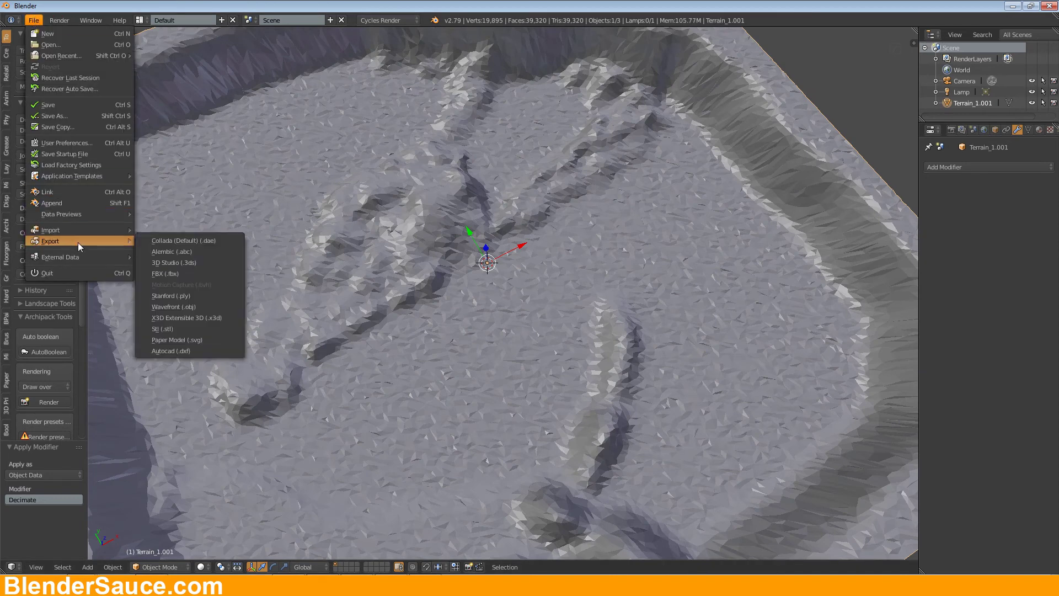
{"action": "left_click", "coordinate": [191, 273]}
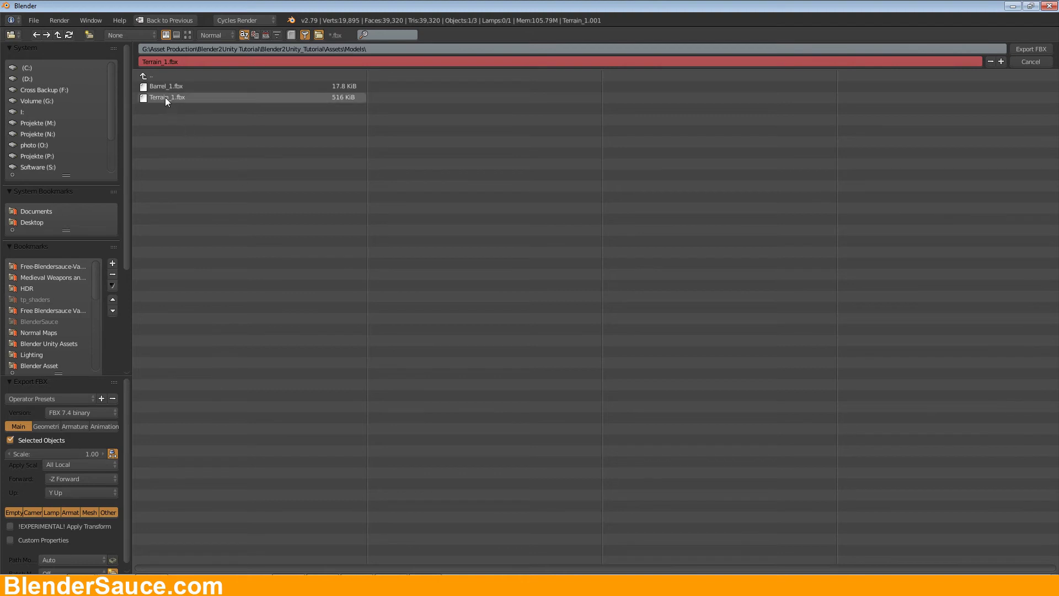
{"action": "left_click", "coordinate": [165, 97]}
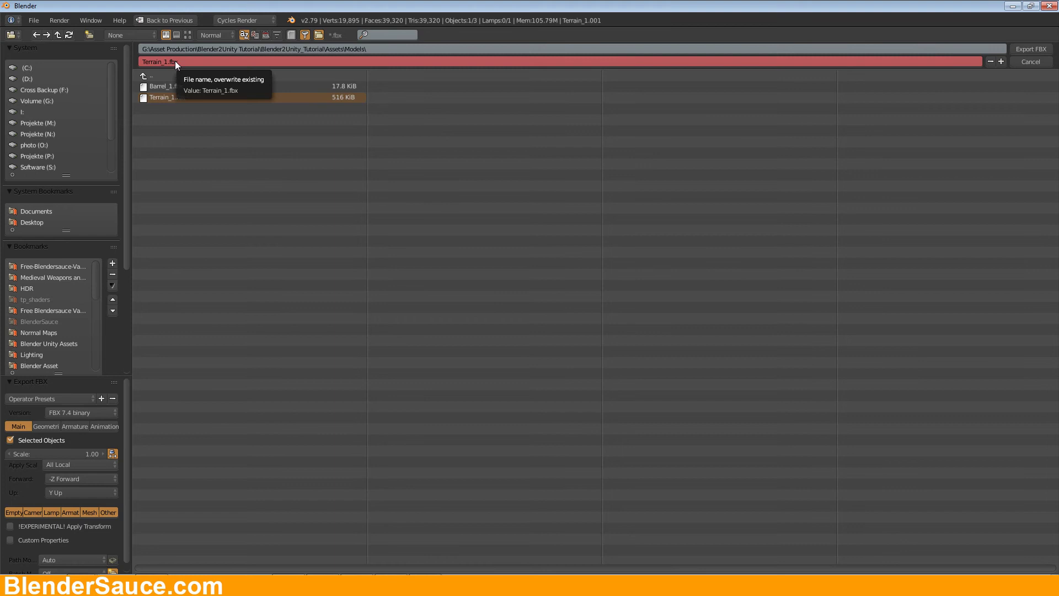
{"action": "key", "text": "KP_Add"}
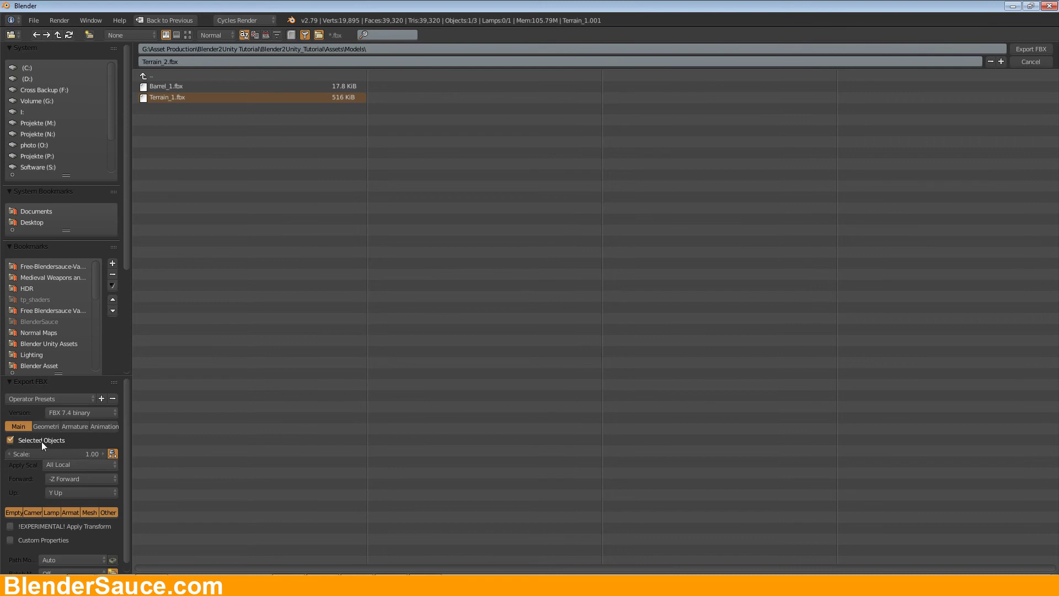
{"action": "left_click", "coordinate": [1029, 49]}
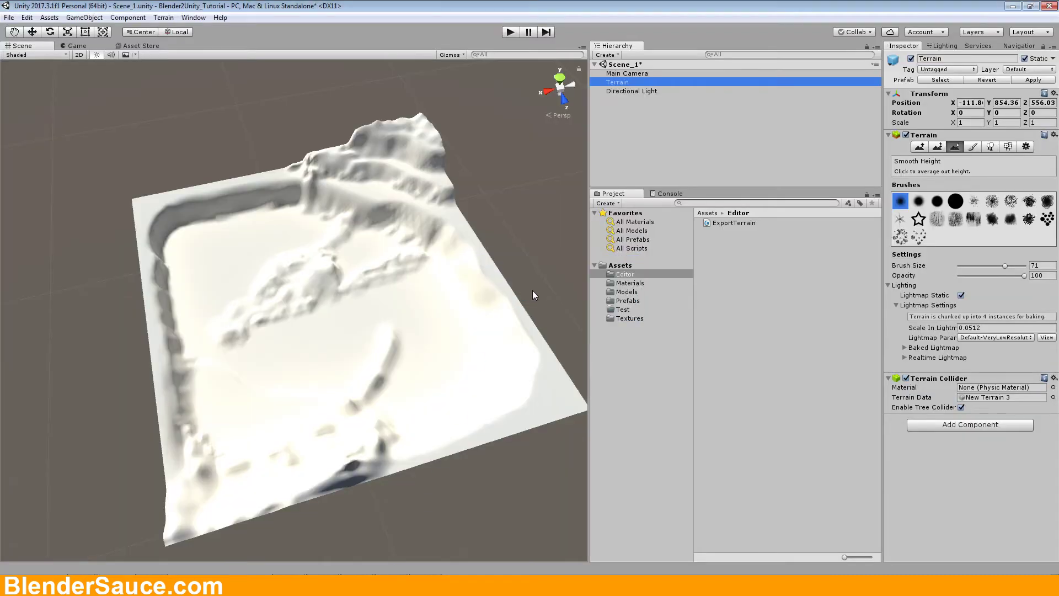
Step: Delete the old Terrain object from the Unity scene
{"action": "left_click", "coordinate": [636, 83], "text": "ctrl"}
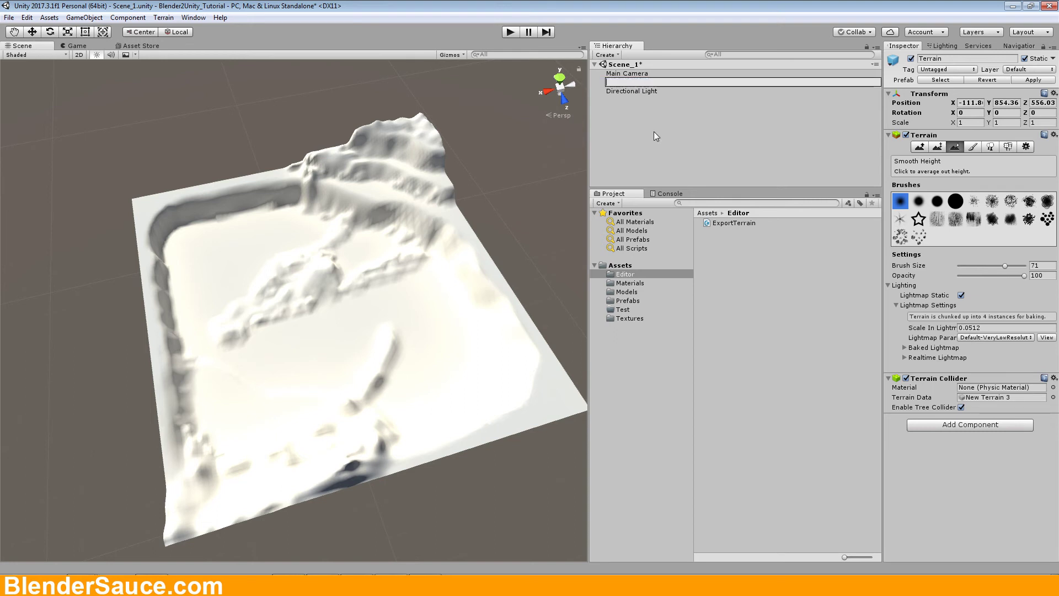
{"action": "left_click", "coordinate": [620, 82]}
{"action": "key", "text": "Delete"}
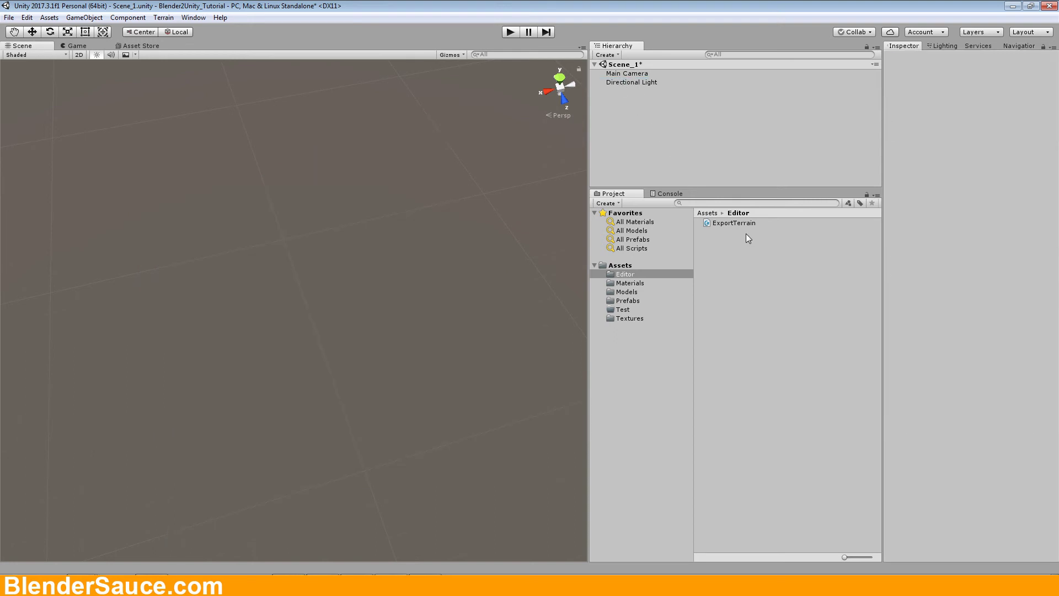
Step: Drag Terrain_2 from Assets/Models into the Scene view and frame it
{"action": "left_click", "coordinate": [631, 293]}
{"action": "left_click", "coordinate": [734, 241]}
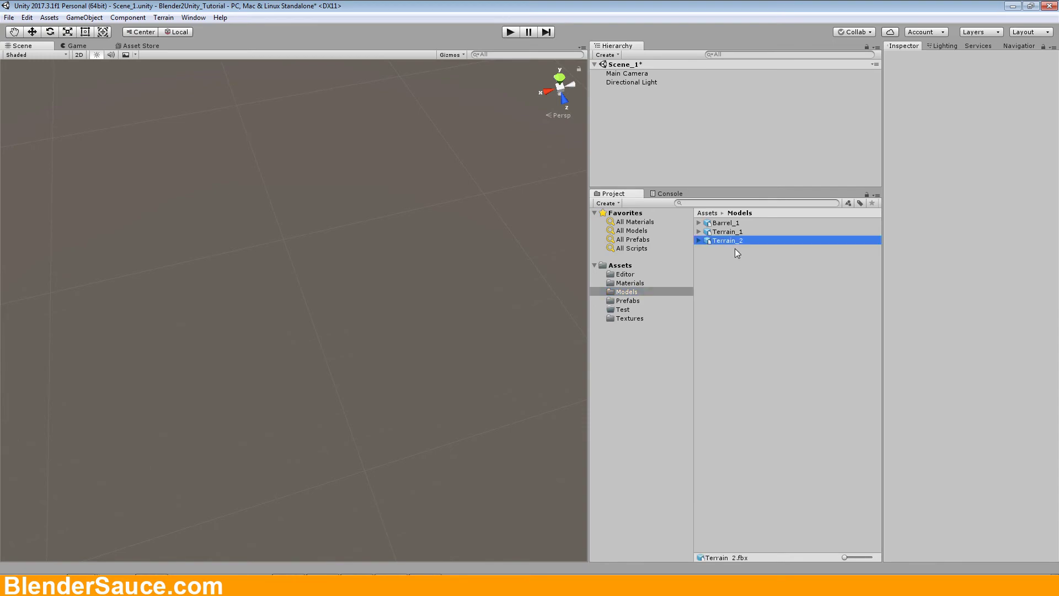
{"action": "left_click_drag", "start_coordinate": [716, 239], "coordinate": [345, 334]}
{"action": "key", "text": "f"}
{"action": "scroll", "coordinate": [402, 300], "scroll_direction": "up", "scroll_amount": 5}
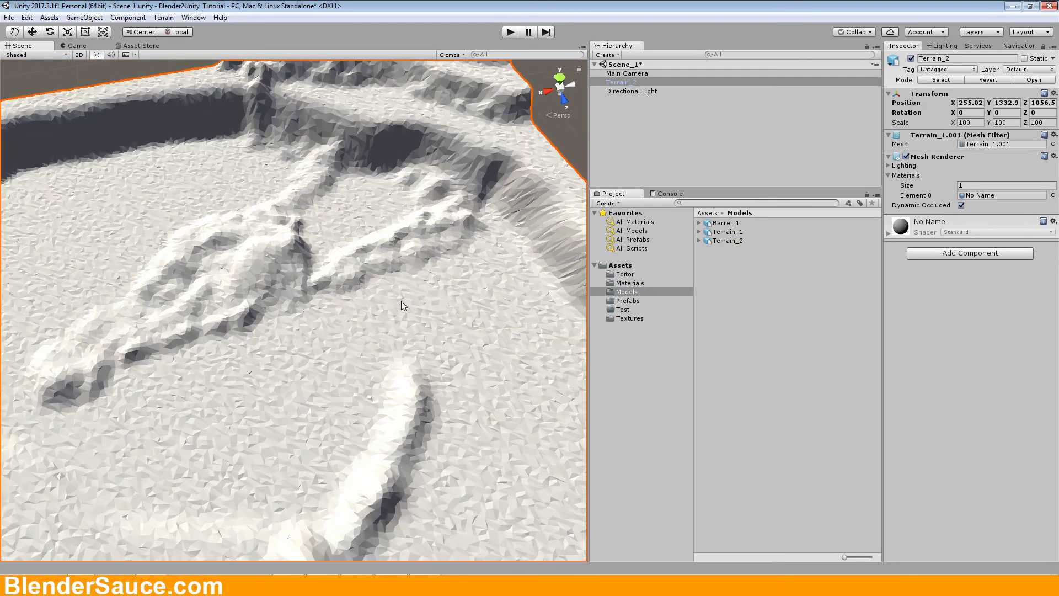
{"action": "right_click_drag", "start_coordinate": [402, 300], "coordinate": [377, 279]}
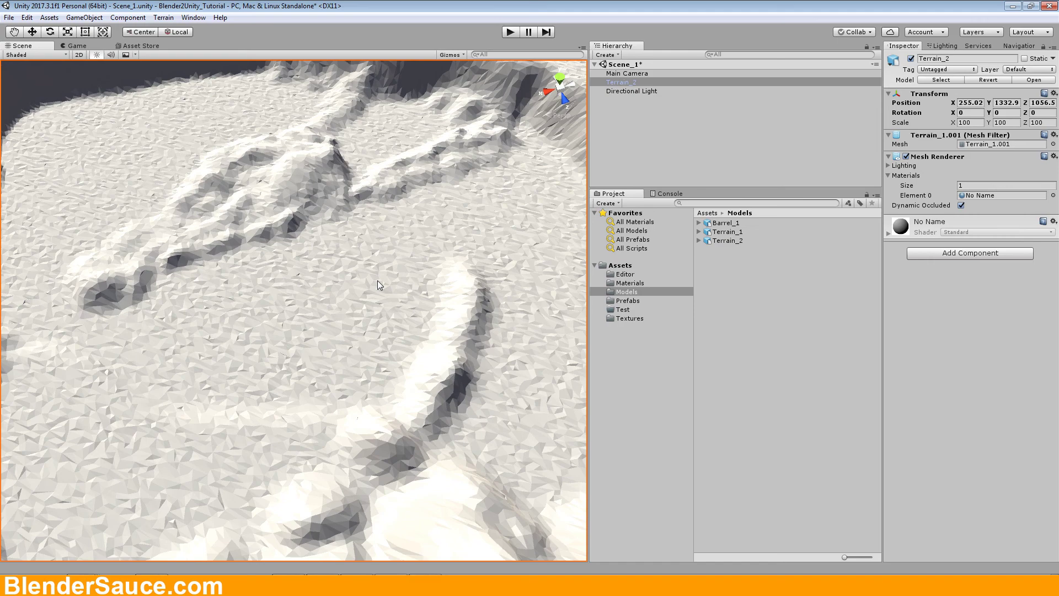
{"action": "scroll", "coordinate": [378, 285], "scroll_direction": "down", "scroll_amount": 10}
{"action": "scroll", "coordinate": [398, 273], "scroll_direction": "up", "scroll_amount": 2}
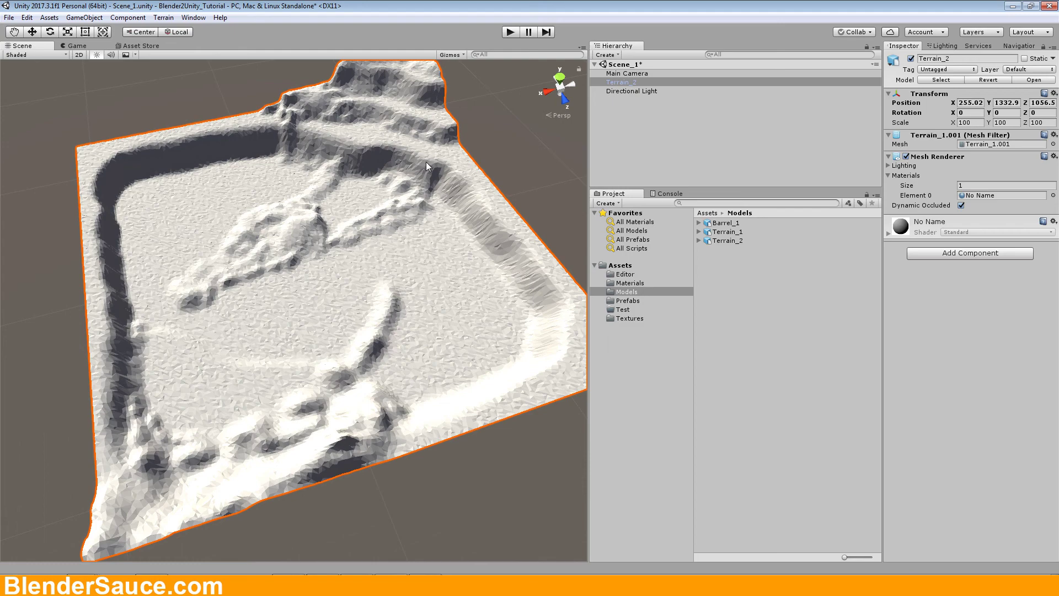
Step: Show the MeshBrush Asset Store page and enlarge its last preview screenshot
{"action": "left_click", "coordinate": [141, 46]}
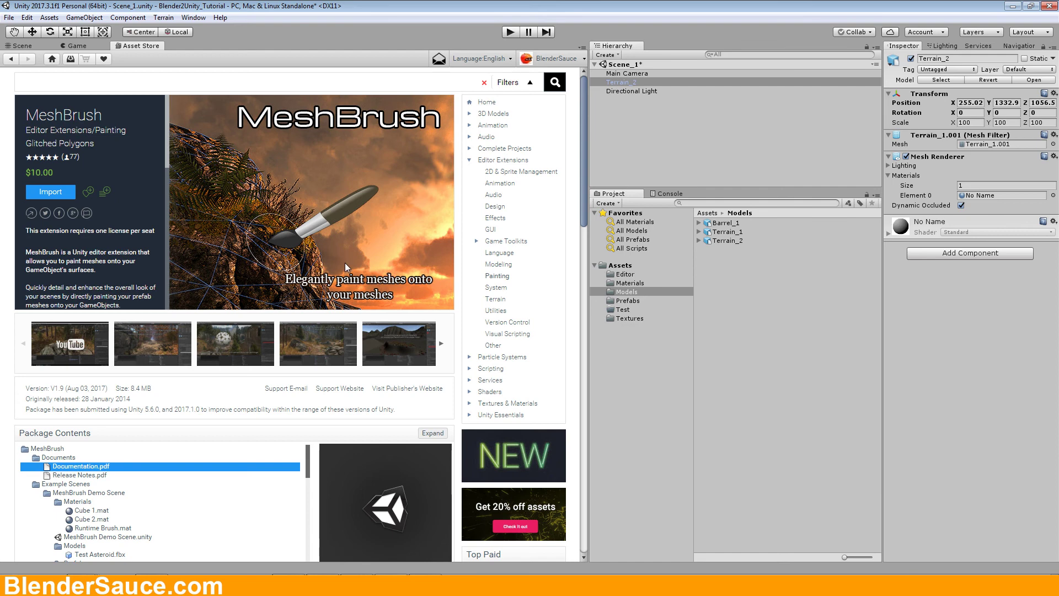
{"action": "left_click", "coordinate": [444, 347]}
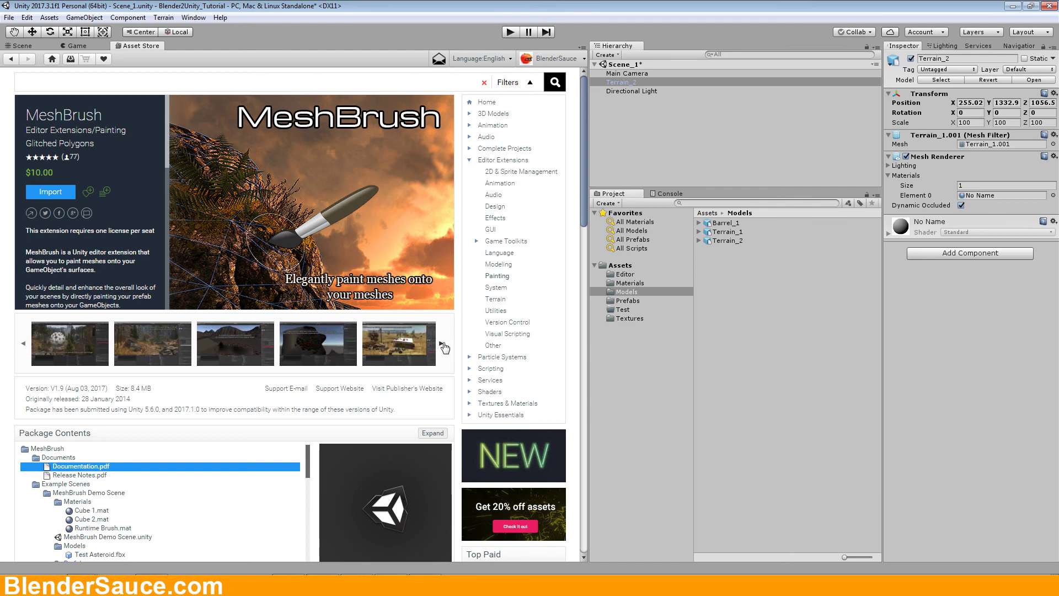
{"action": "left_click", "coordinate": [398, 342]}
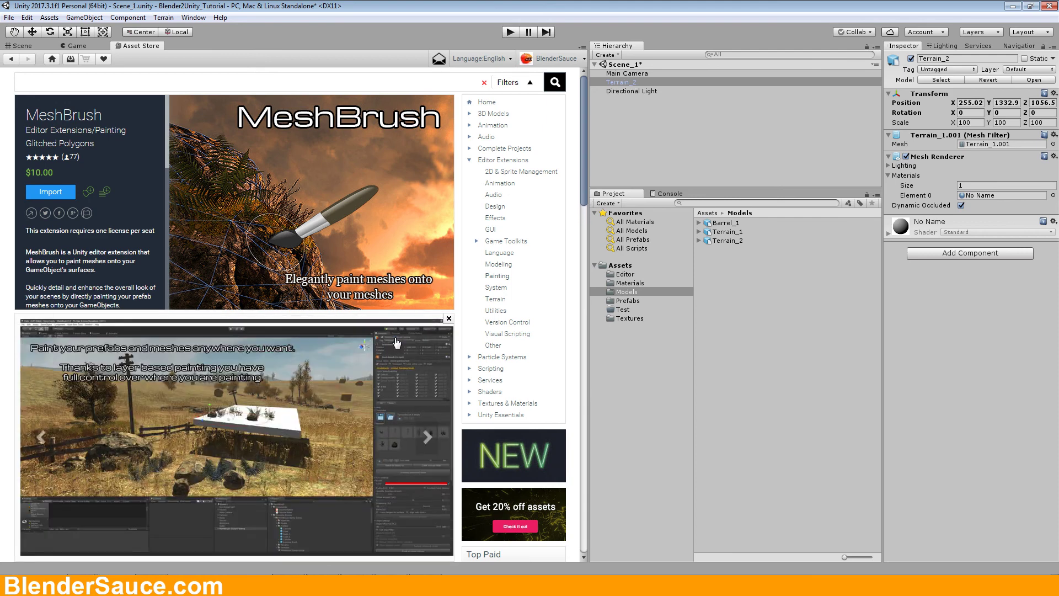
{"action": "scroll", "coordinate": [322, 385], "scroll_direction": "down", "scroll_amount": 1}
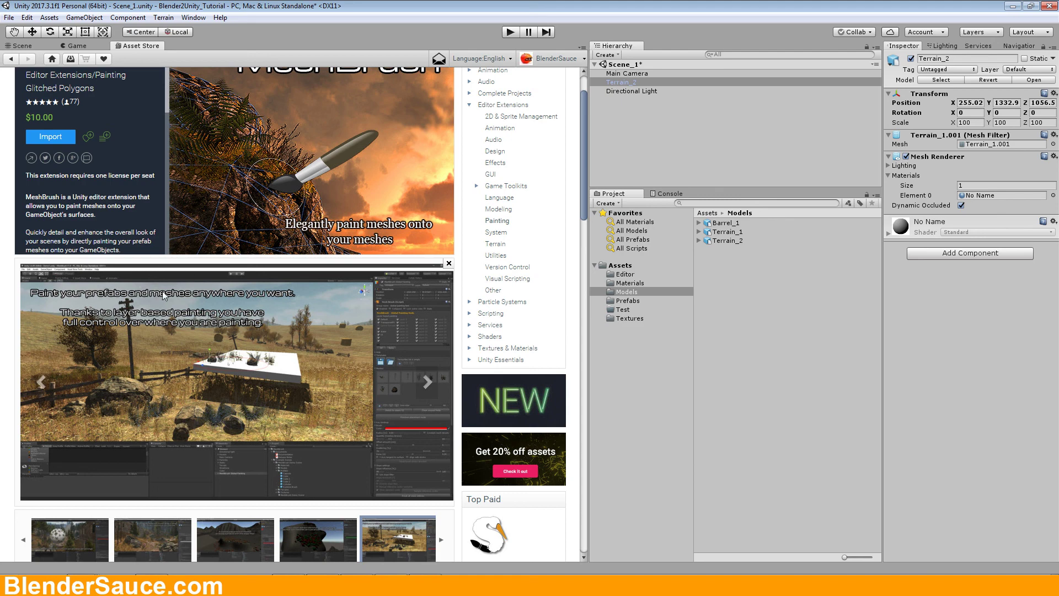
Step: Switch from the Asset Store back to the Scene view showing Terrain_2 in Scene_1
{"action": "left_click", "coordinate": [22, 46]}
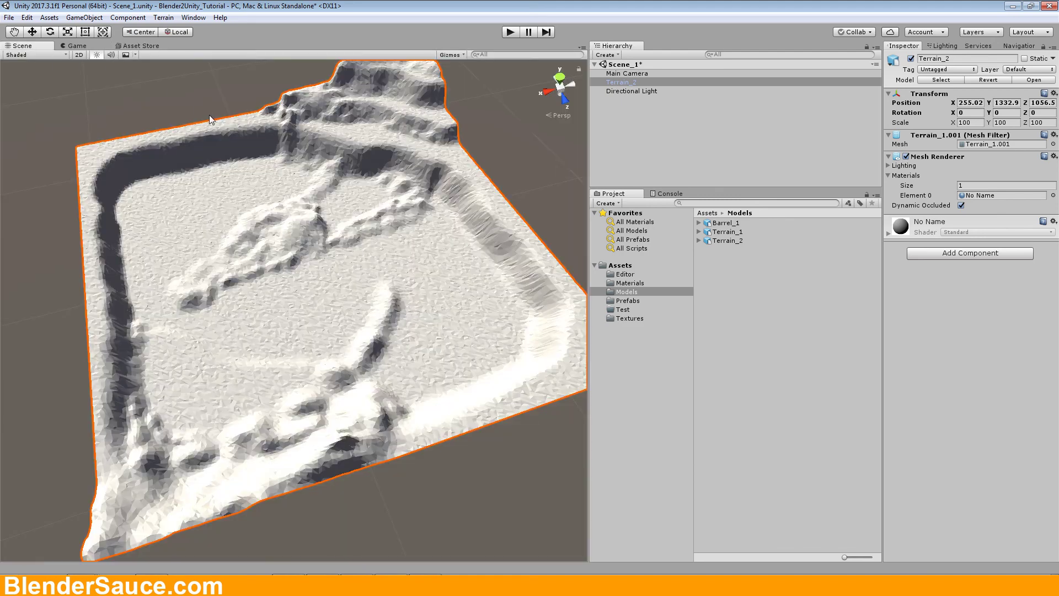